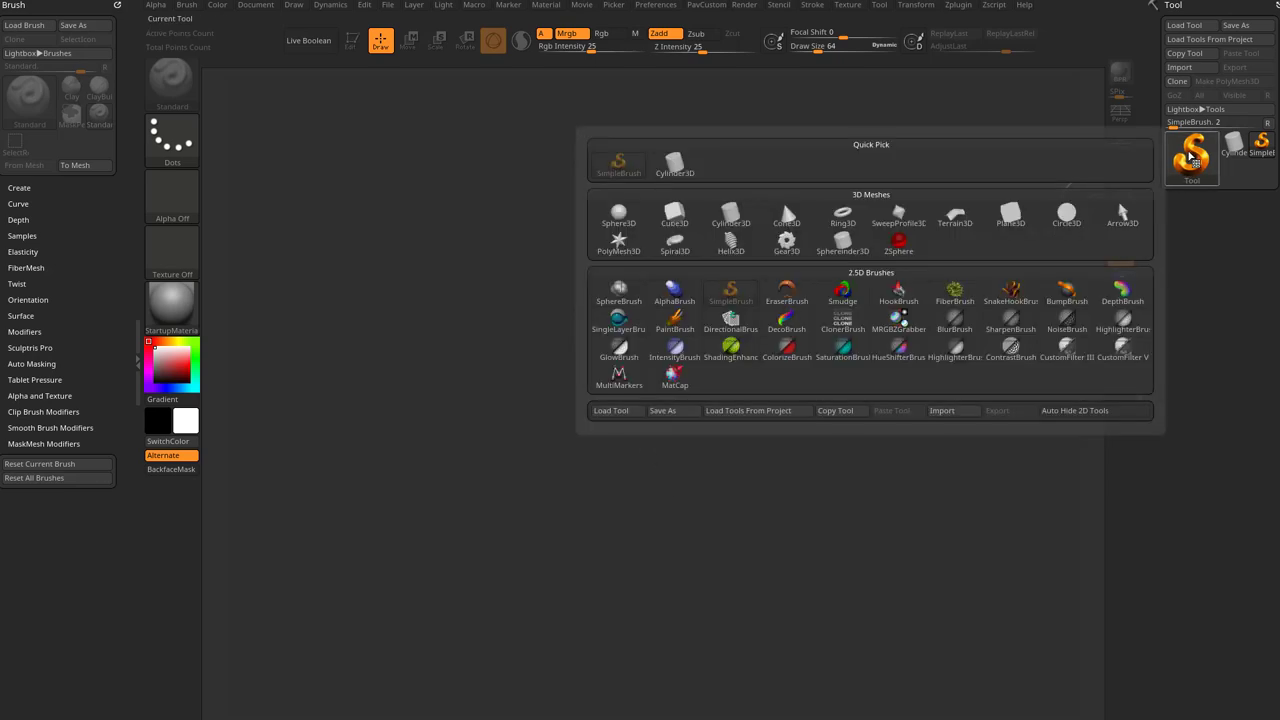
Step: Draw a Plane3D on the canvas, enter Edit mode, convert it to a PolyMesh3D and frame it in view
left_click(1010, 213)
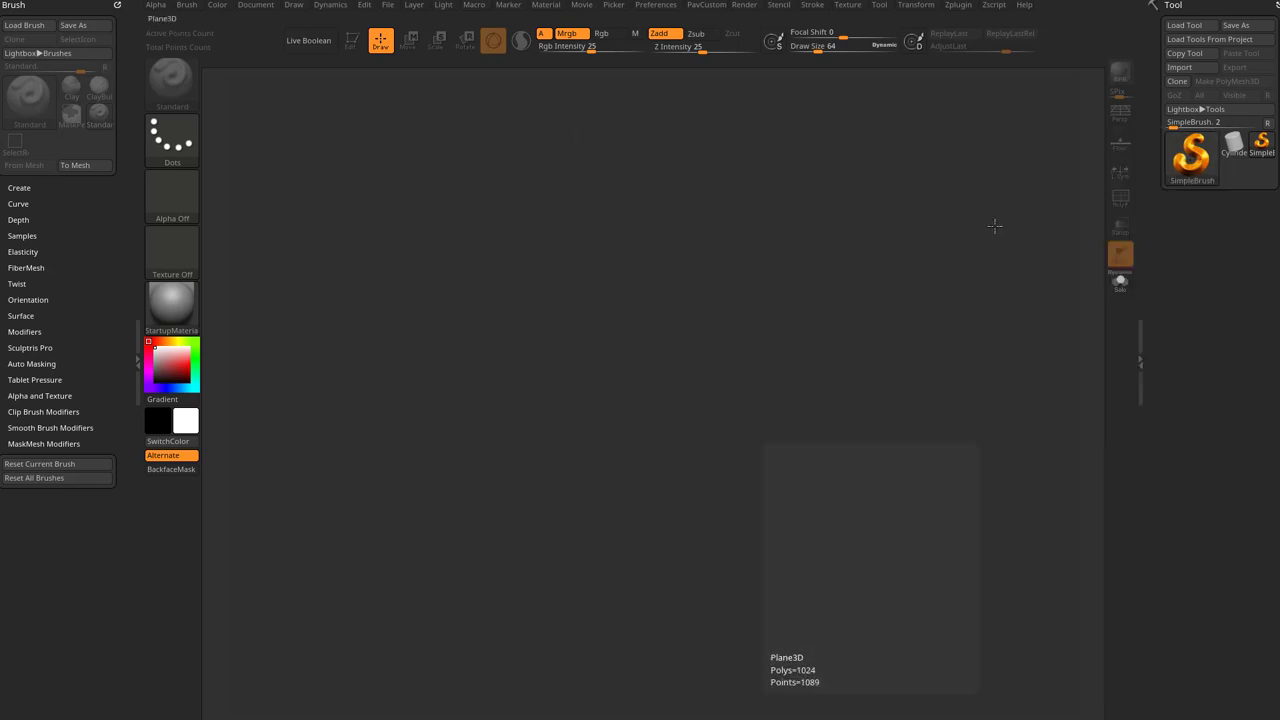
left_click_drag(587, 365, 691, 606)
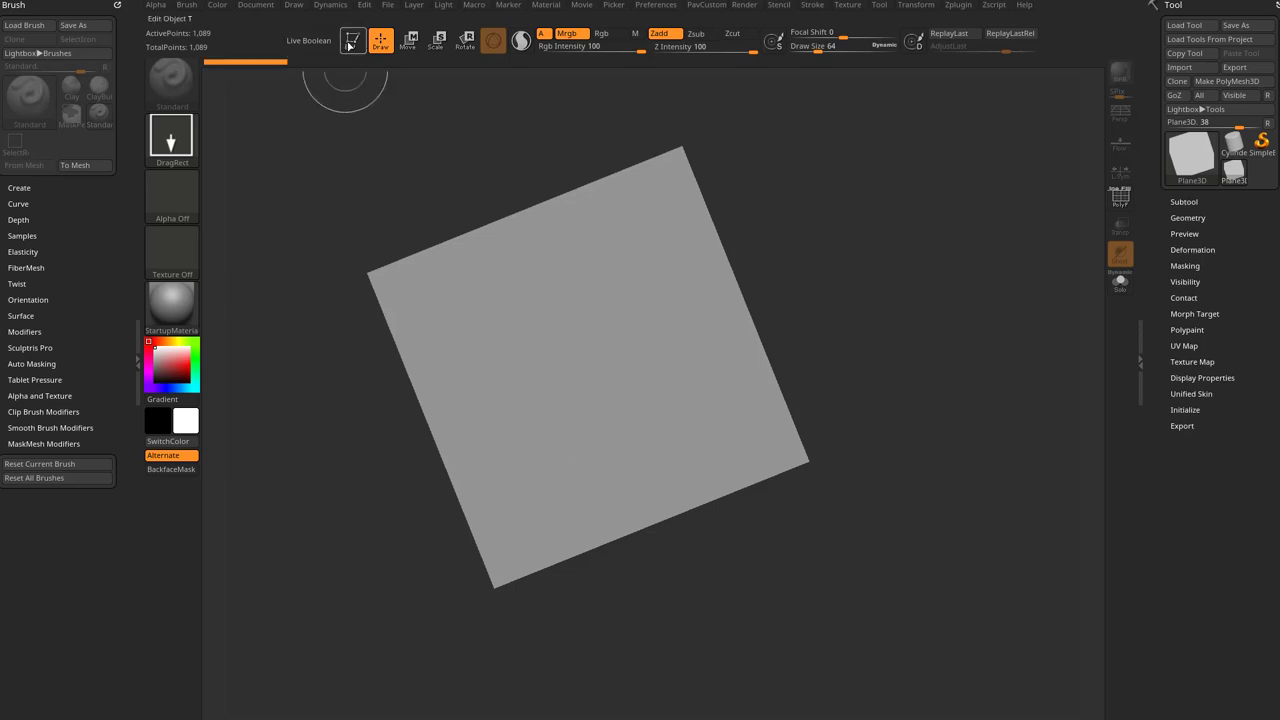
left_click(352, 40)
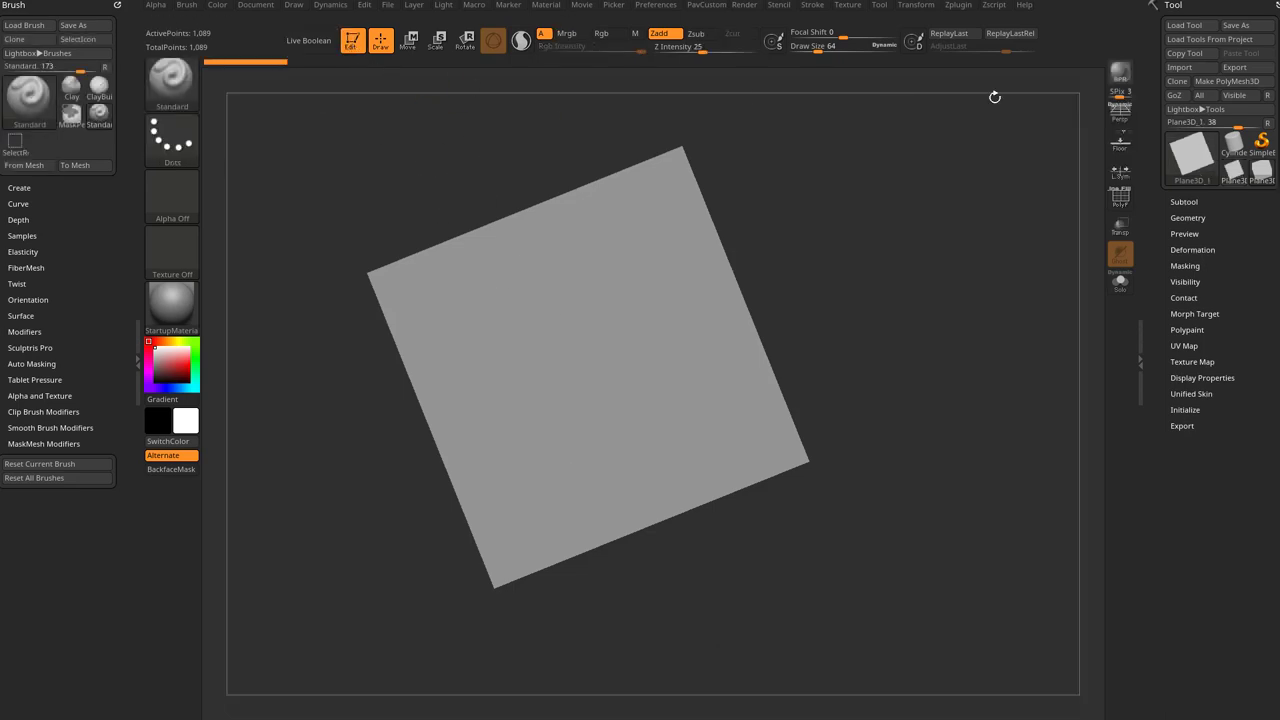
left_click(1237, 86)
mouse_move(909, 264)
left_mouse_down("shift")
mouse_move(909, 280)
mouse_move(940, 267)
left_mouse_up("shift")
key("f")
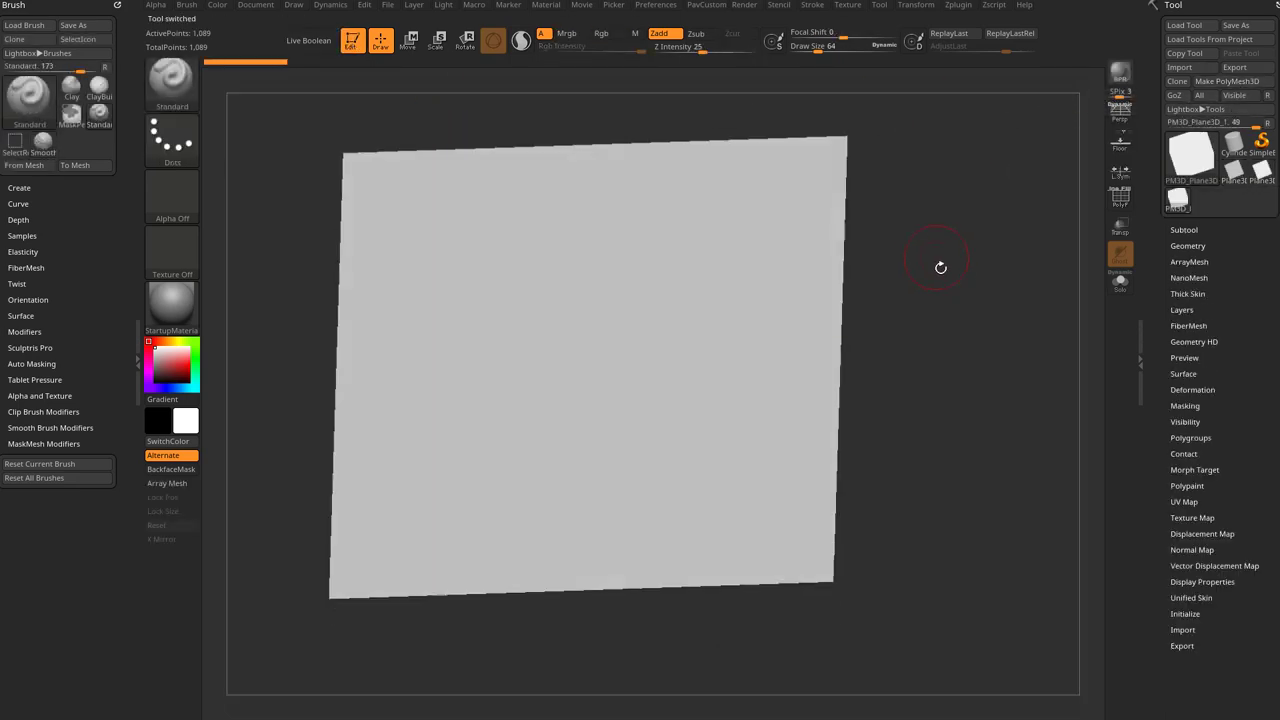
Step: Subdivide the plane mesh five times and snap the view square to its front face
key("ctrl+d")
key("ctrl+d")
key("ctrl+d")
key("ctrl+d")
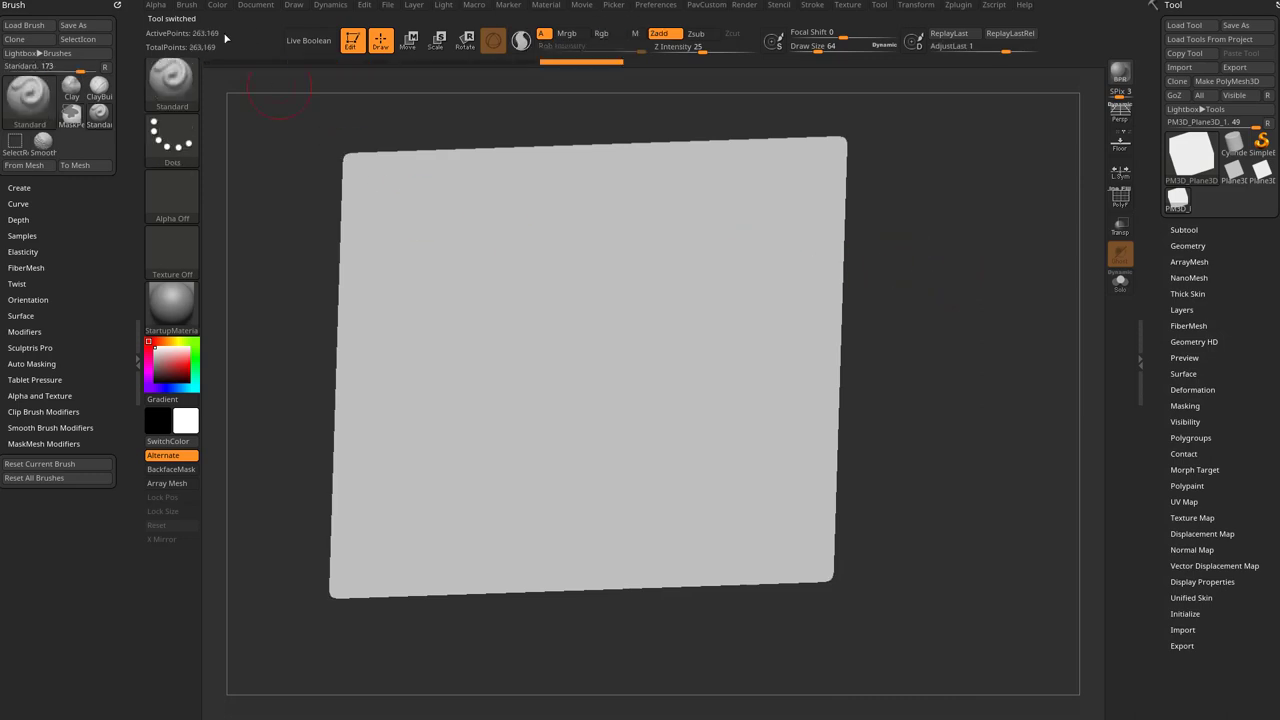
key("ctrl+d")
mouse_move(982, 290)
left_mouse_down("shift")
mouse_move(997, 295)
mouse_move(976, 318)
mouse_move(993, 325)
left_mouse_up("shift")
Step: Try sculpting a wavy vertical stroke along the plane's left side with the Standard brush at draw size 90.91
key("s")
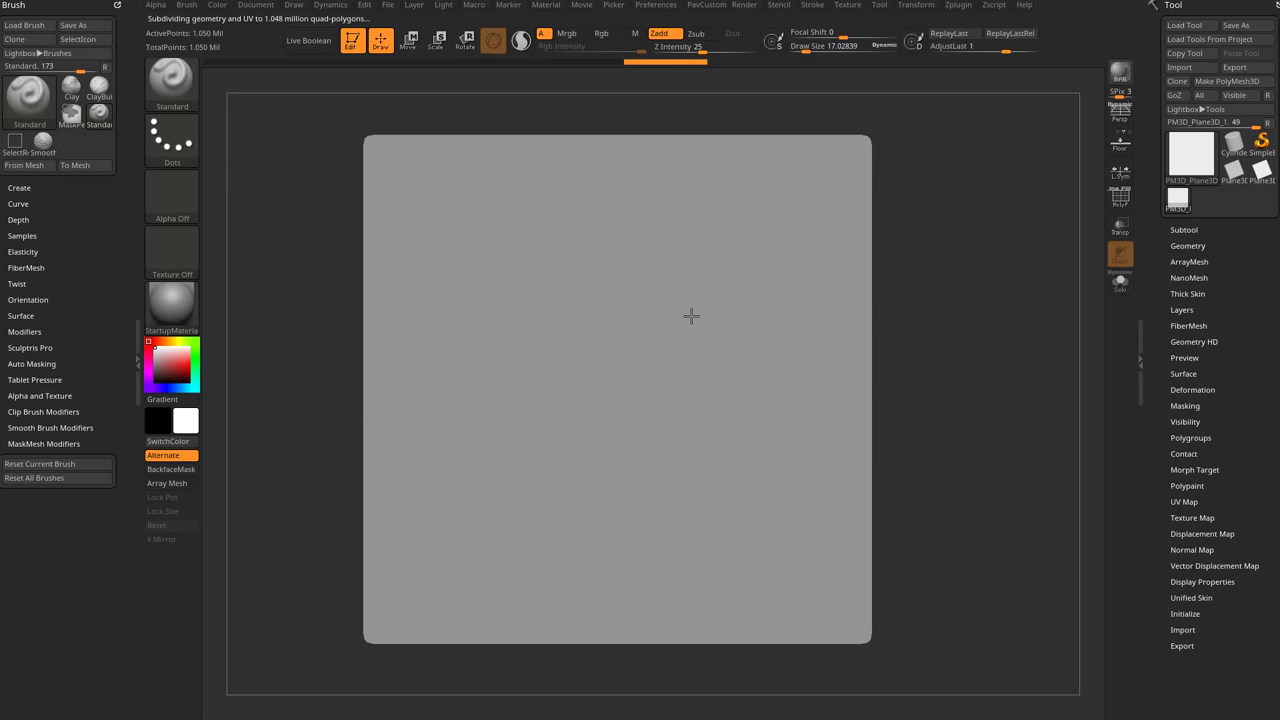
mouse_move(955, 382)
left_mouse_down("alt")
mouse_move(966, 371)
mouse_move(962, 381)
left_mouse_up("alt")
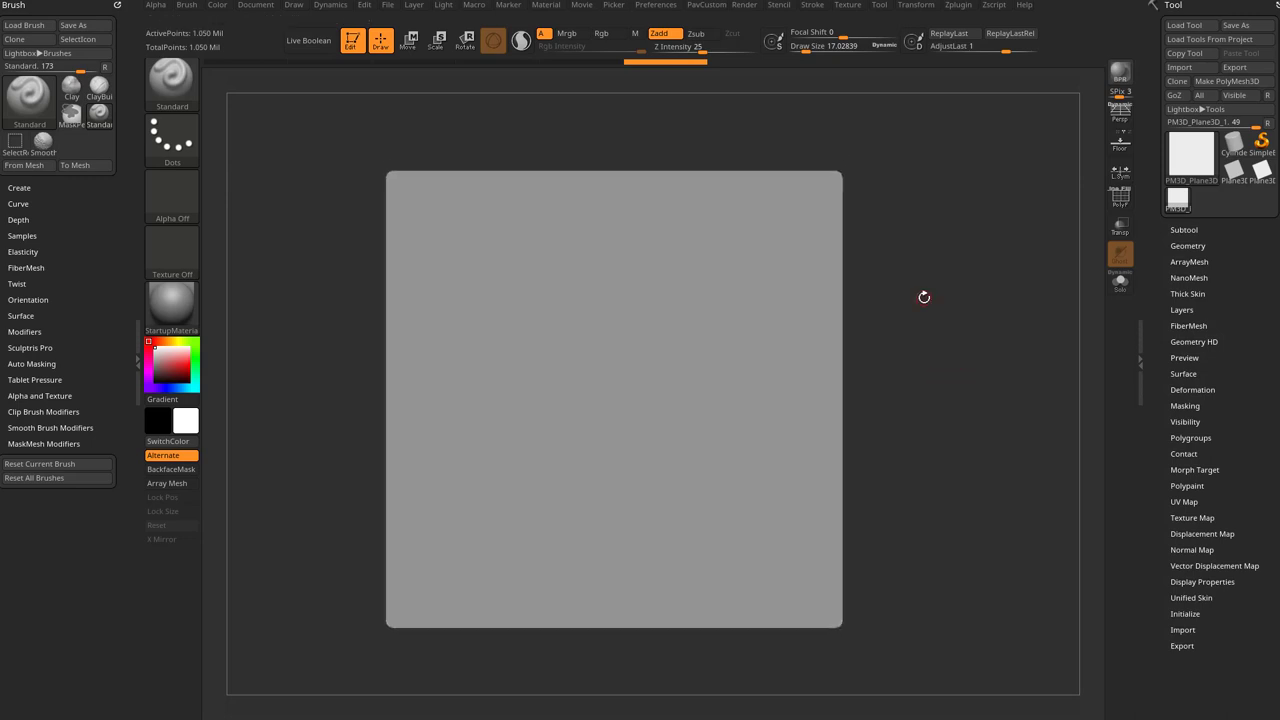
left_click(821, 49)
key("s")
left_click_drag(912, 267, 912, 268)
mouse_move(443, 200)
left_mouse_down()
mouse_move(431, 254)
mouse_move(457, 477)
mouse_move(455, 600)
left_mouse_up()
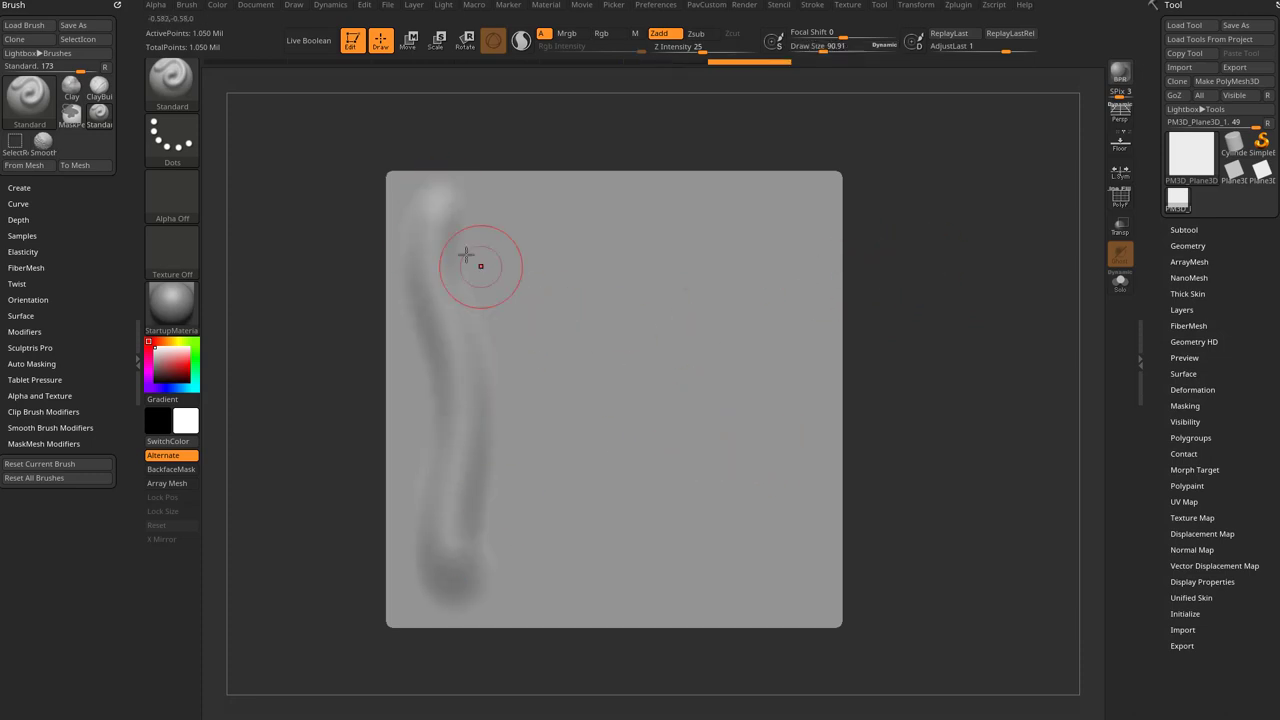
key("ctrl+z")
left_click_drag(434, 221, 445, 554)
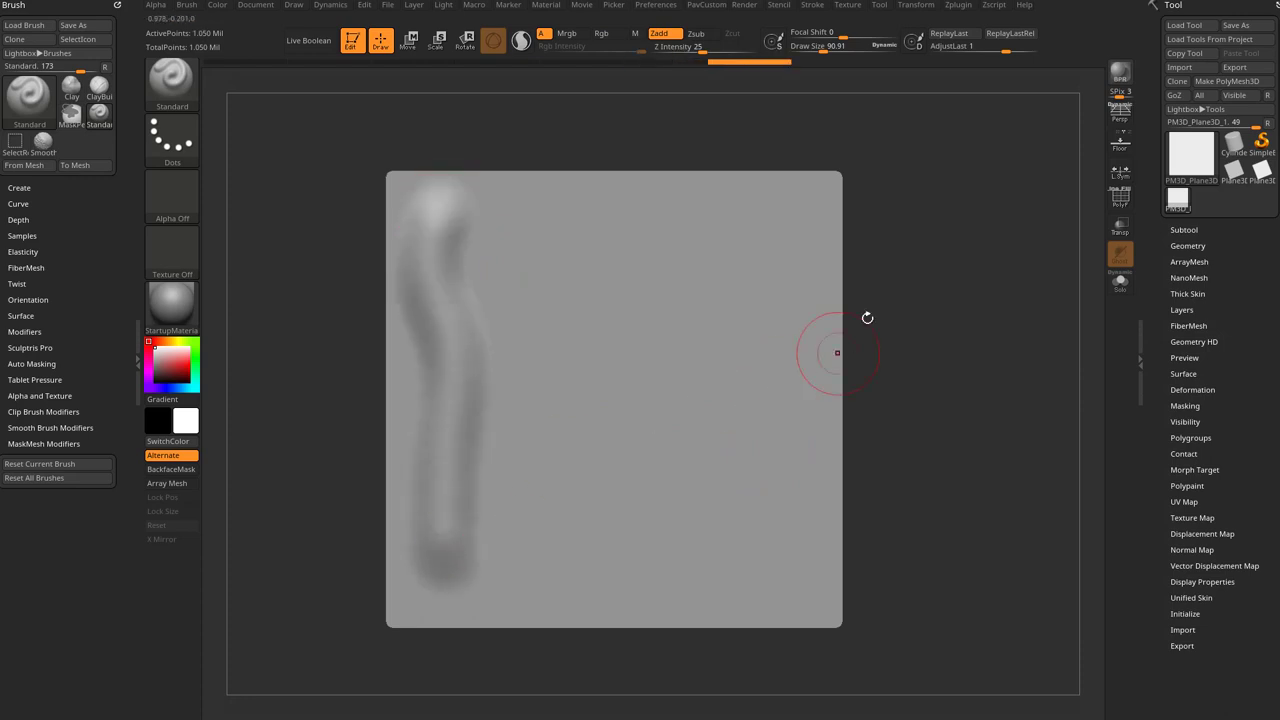
Step: Try a second vertical stroke along the plane's right side with a smaller brush, and undo both strokes
key("s")
left_click_drag(811, 237, 800, 237)
left_click_drag(815, 190, 810, 600)
key("ctrl+z")
key("ctrl+z")
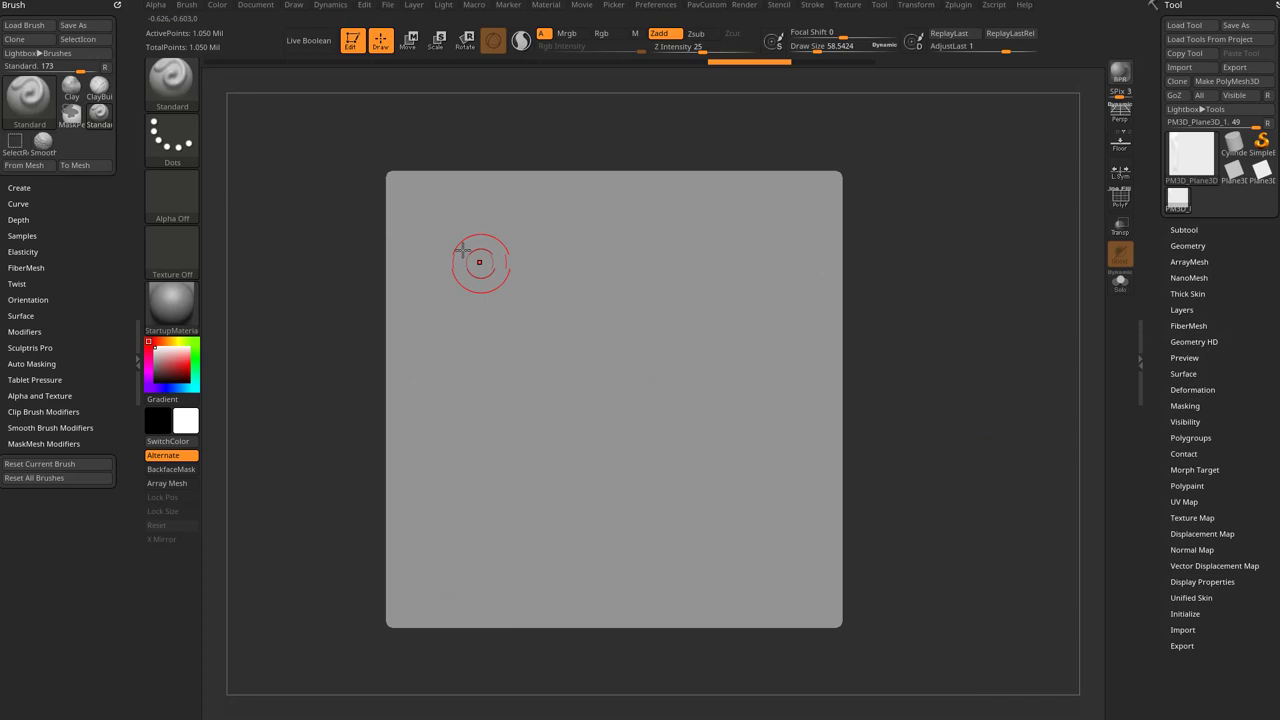
Step: Sculpt a straight vertical stroke on the plane's left side at draw size 58.54 and a wavy one on its right side at 20.58
left_click_drag(434, 208, 437, 586)
key("s")
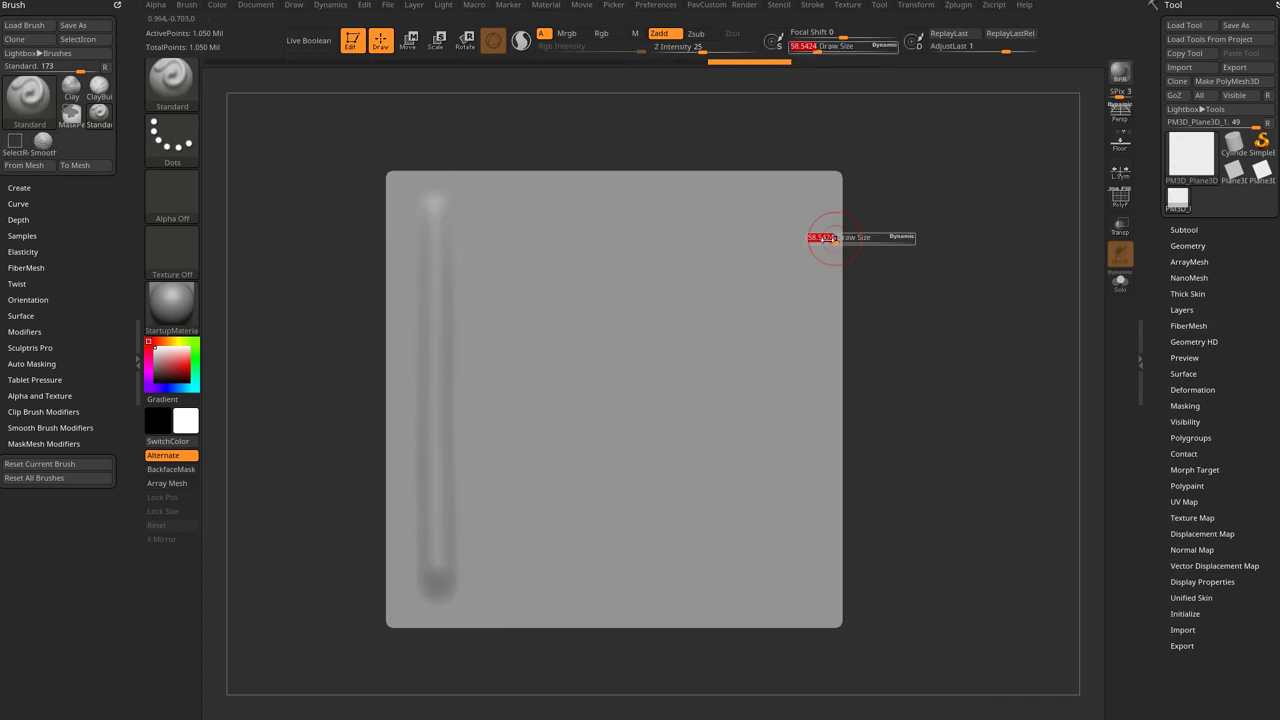
left_click_drag(834, 240, 824, 240)
mouse_move(812, 193)
left_mouse_down()
mouse_move(793, 425)
mouse_move(804, 605)
left_mouse_up()
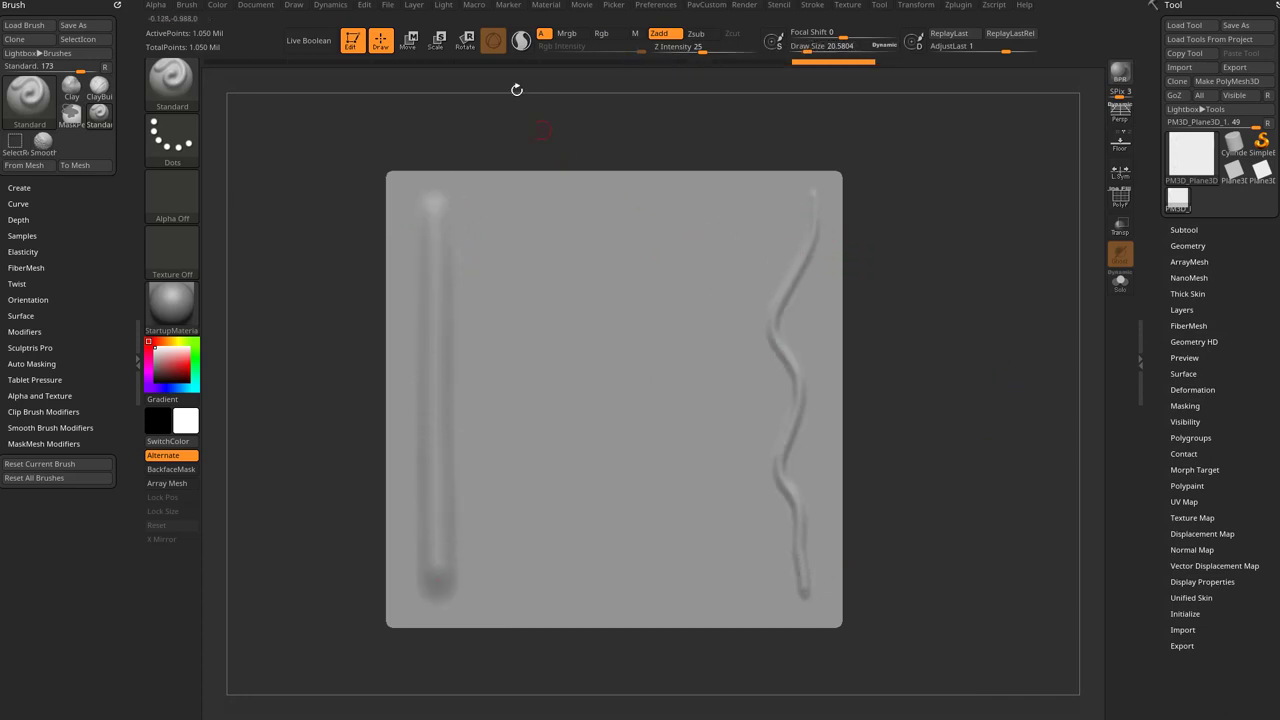
Step: Dock the Stroke palette in the left tray and interpolate between the last two strokes
left_click(812, 5)
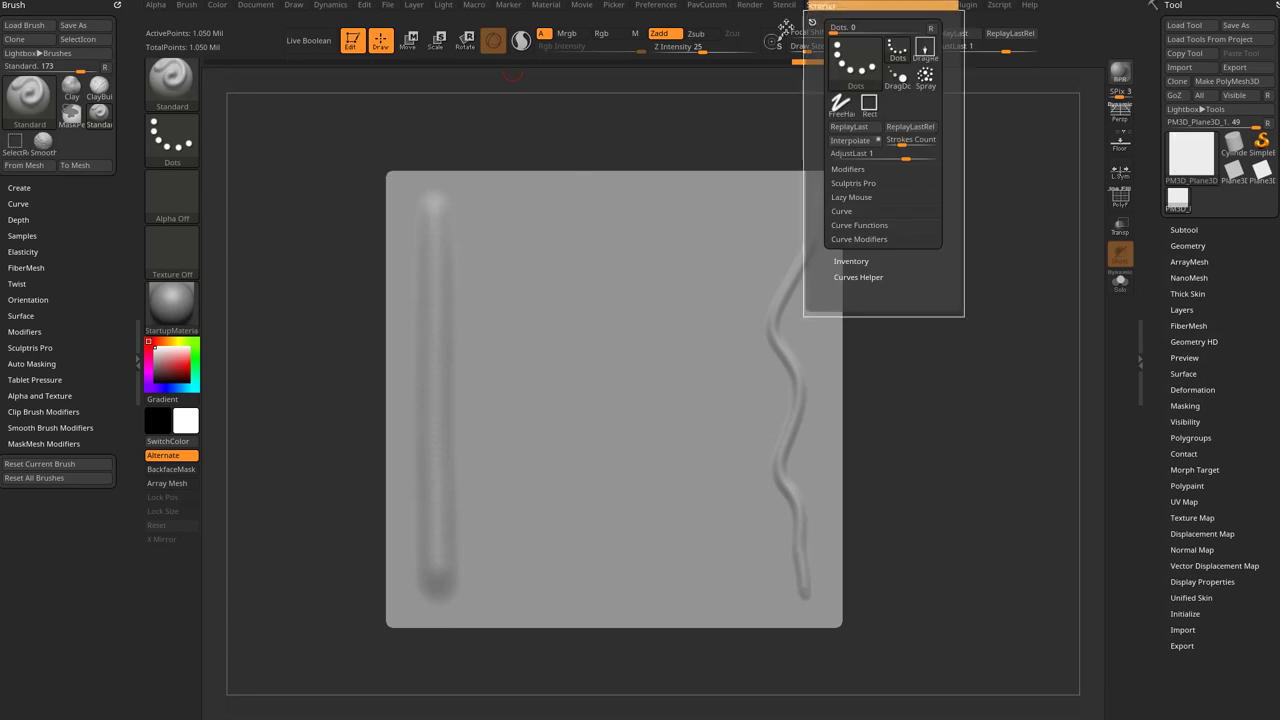
left_click_drag(808, 14, 81, 209)
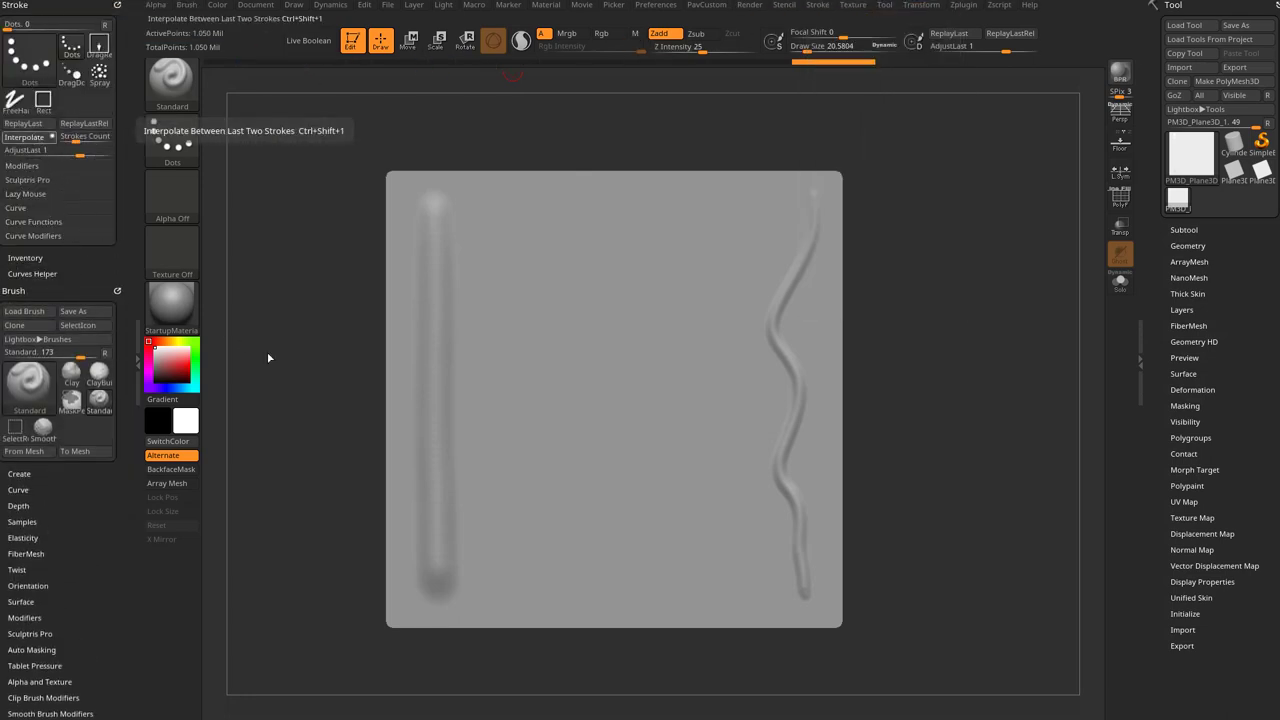
key("ctrl+shift+1")
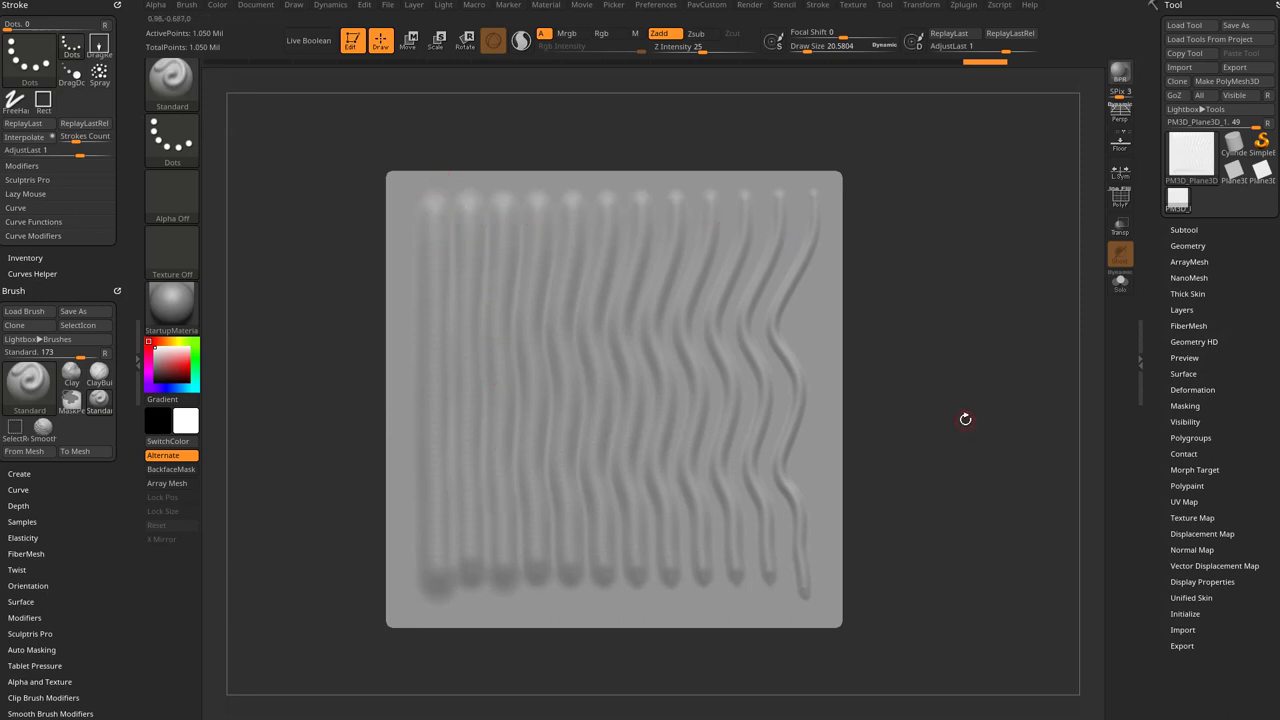
Step: Undo the interpolation and both sculpted strokes
key("ctrl+z")
key("ctrl+z")
key("ctrl+z")
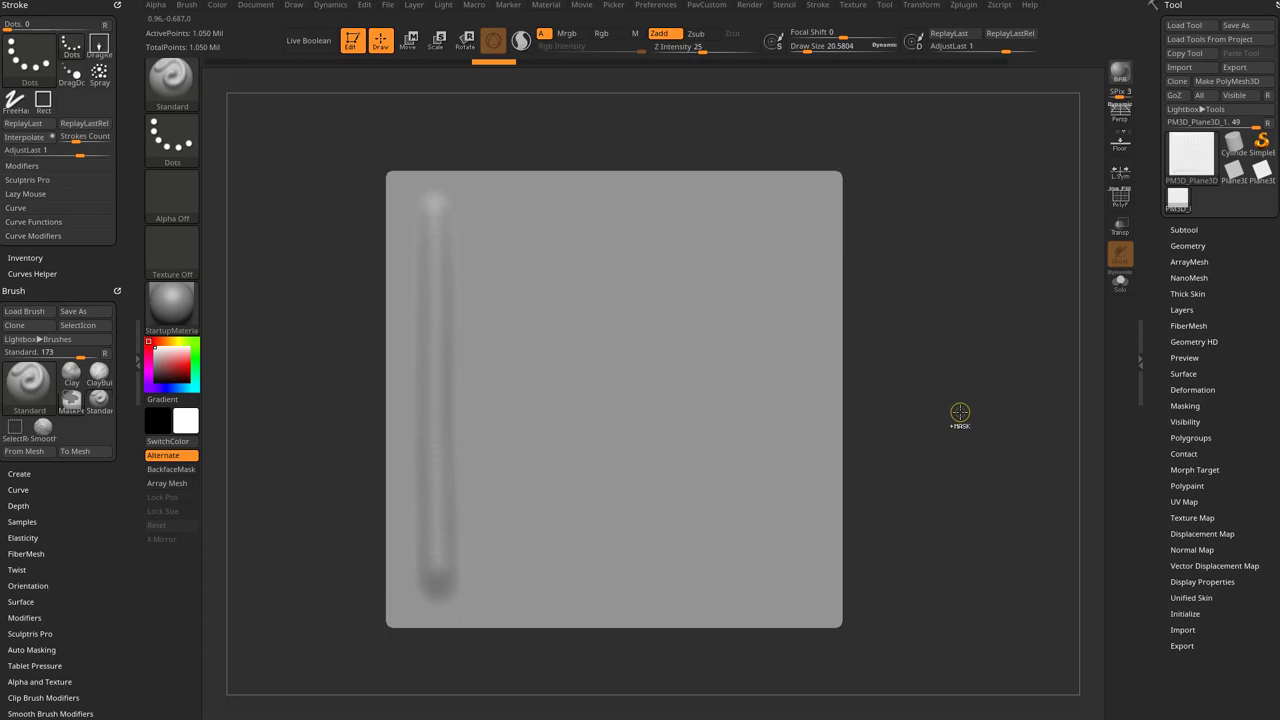
Step: Sculpt a wavy vertical stroke on the plane's left side with Z Intensity 63 and draw size 55.39
left_click_drag(704, 49, 733, 49)
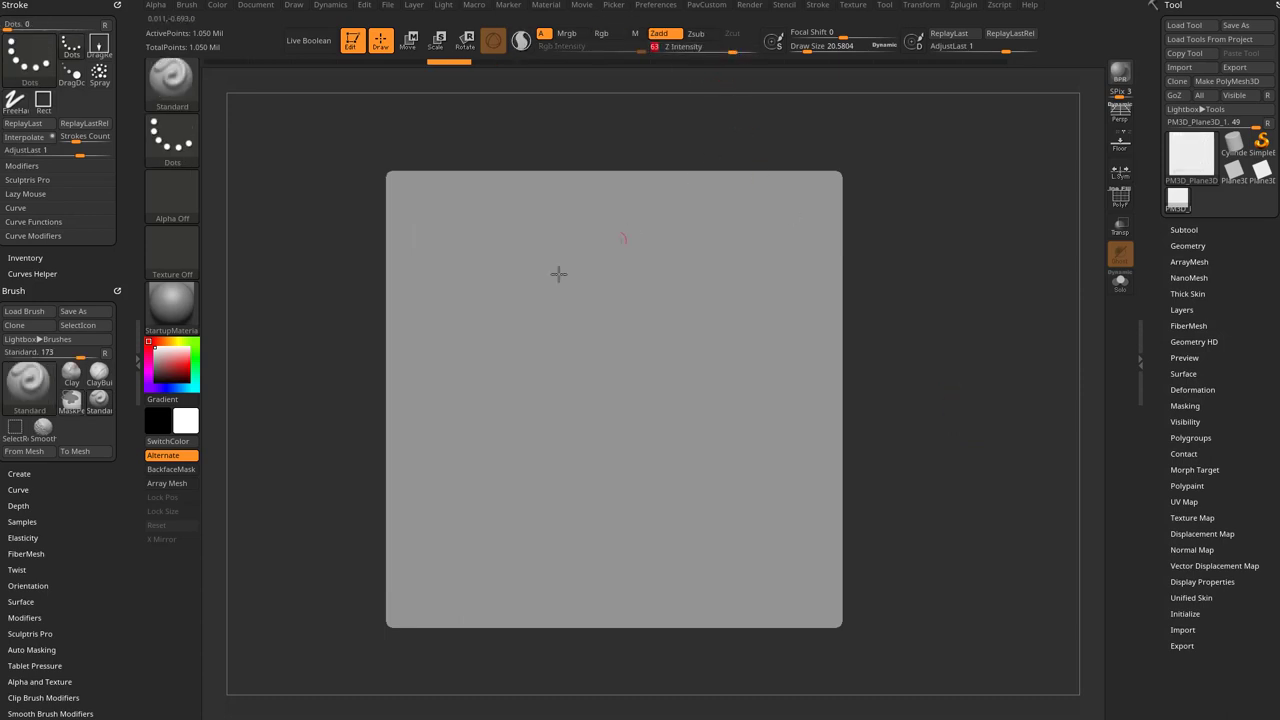
key("s")
left_click_drag(416, 268, 430, 267)
mouse_move(443, 185)
left_mouse_down()
mouse_move(420, 237)
mouse_move(460, 437)
mouse_move(463, 588)
left_mouse_up()
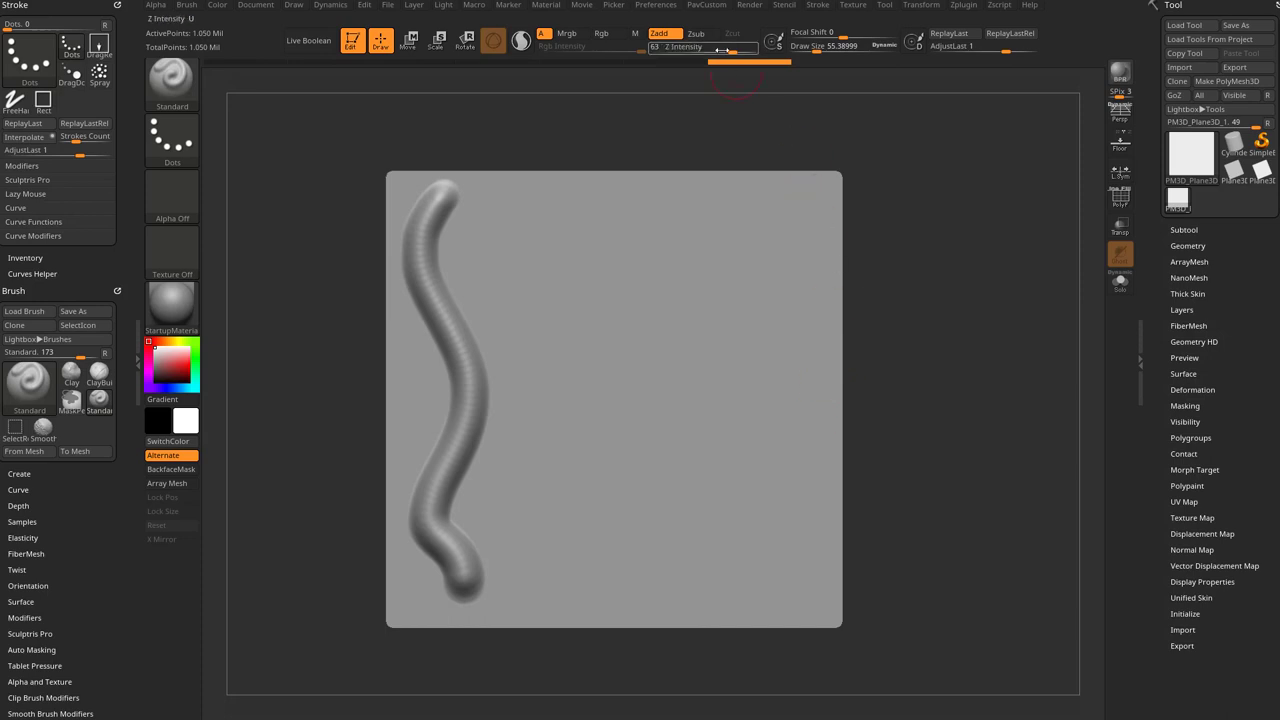
Step: Sculpt a straight, faint vertical stroke on the plane's right side with Z Intensity 16 and draw size 24.49
left_click_drag(733, 50, 691, 50)
key("s")
left_click_drag(766, 311, 763, 302)
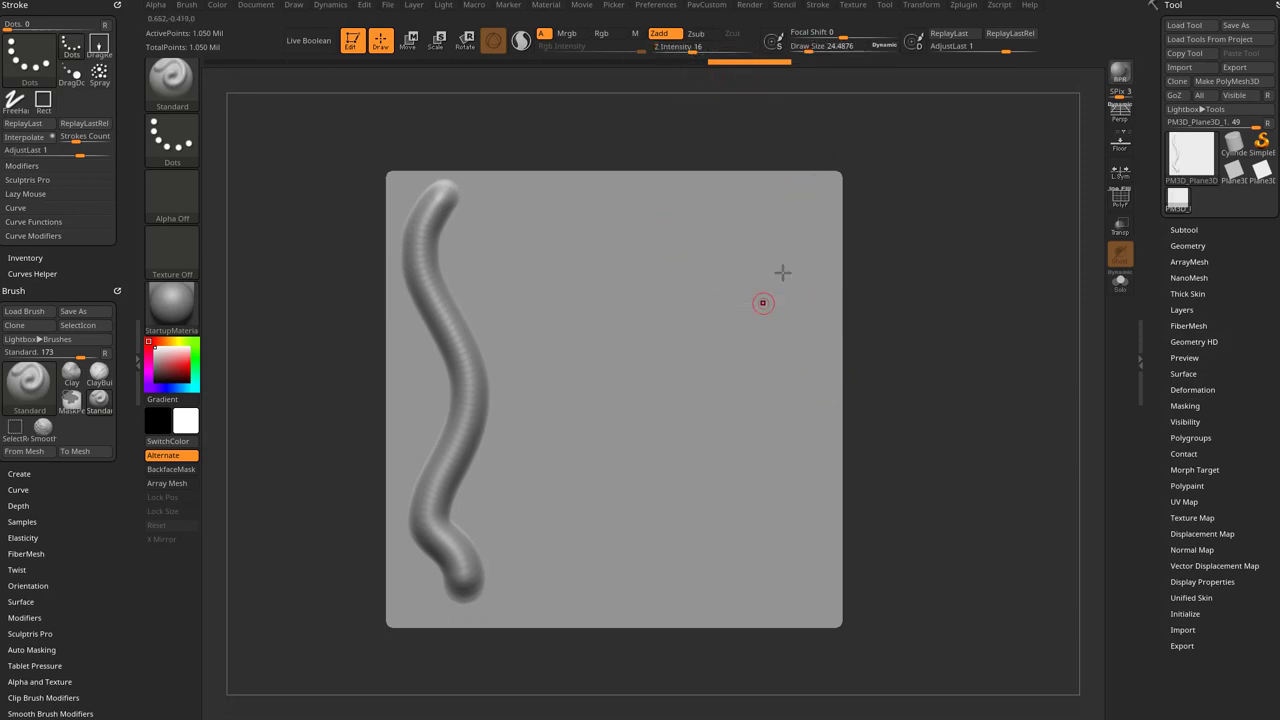
left_click_drag(804, 481, 809, 526)
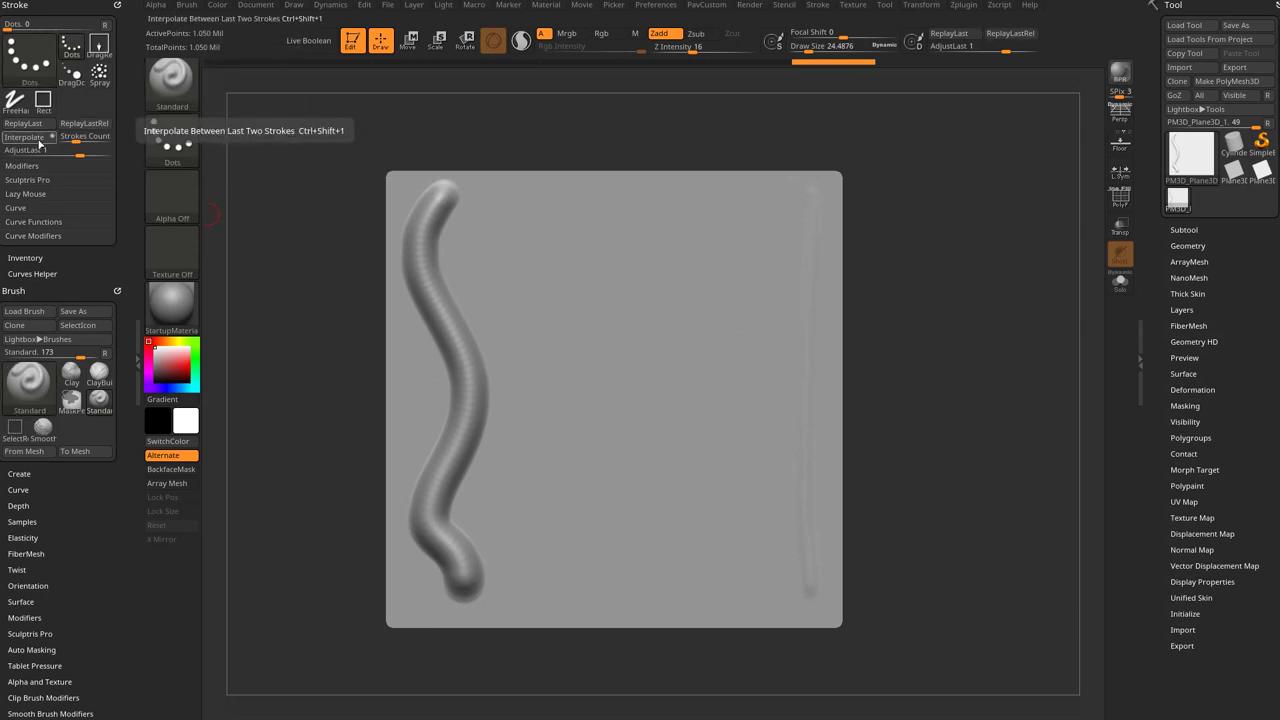
Step: Interpolate between the strong and faint strokes and examine the relief edge-on and from the front
mouse_move(986, 446)
left_mouse_down()
mouse_move(986, 289)
mouse_move(962, 426)
left_mouse_up()
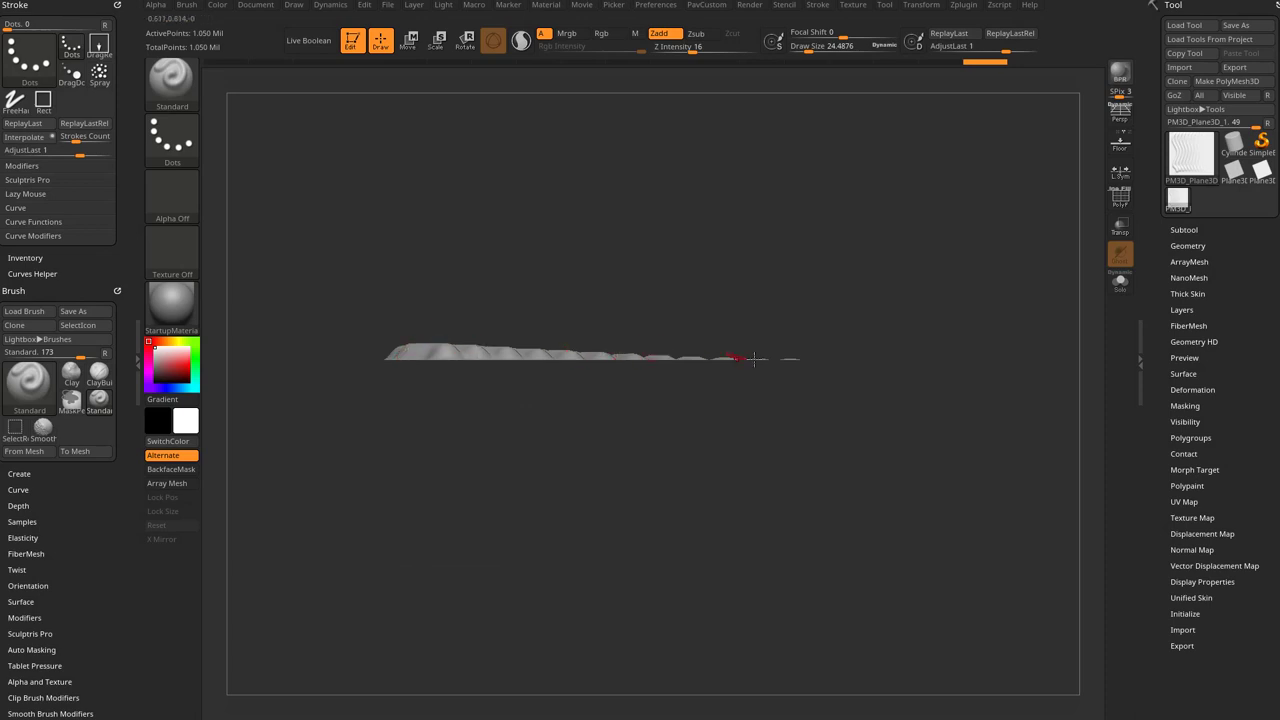
left_click_drag(947, 238, 977, 305, "shift")
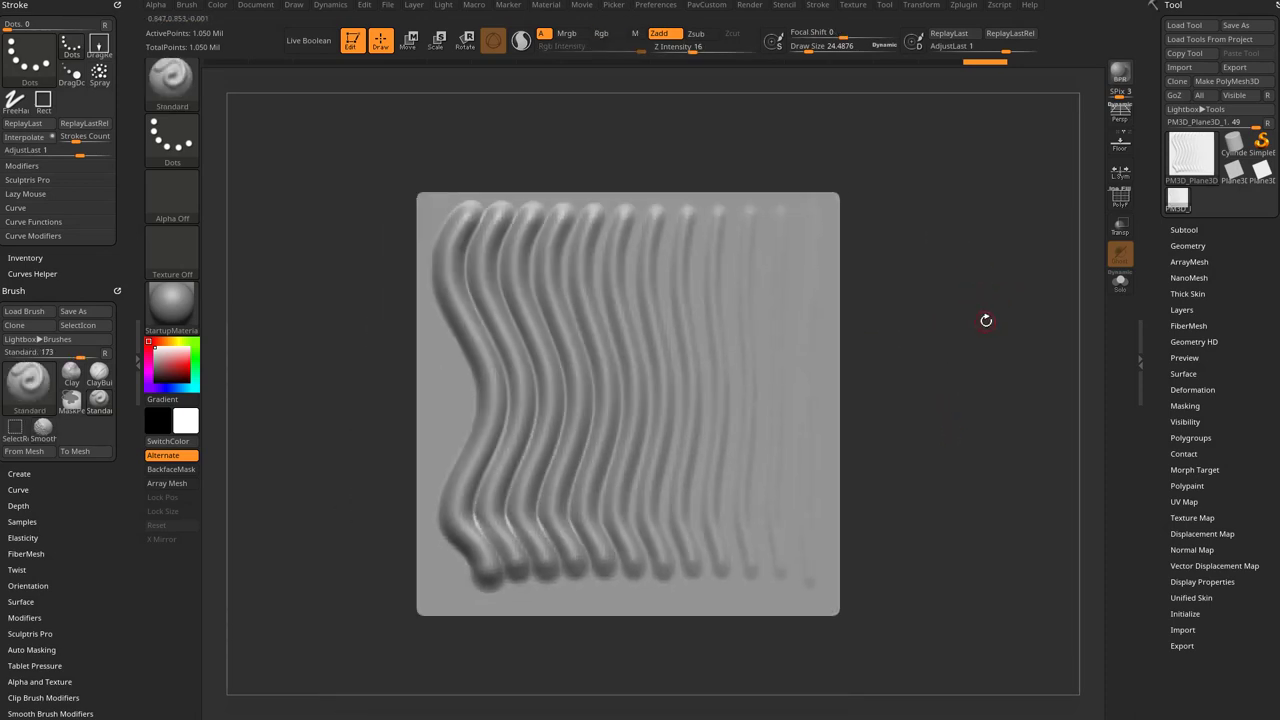
Step: Undo the interpolation and interpolate between the two strokes again with a lower Strokes Count
key("ctrl+z")
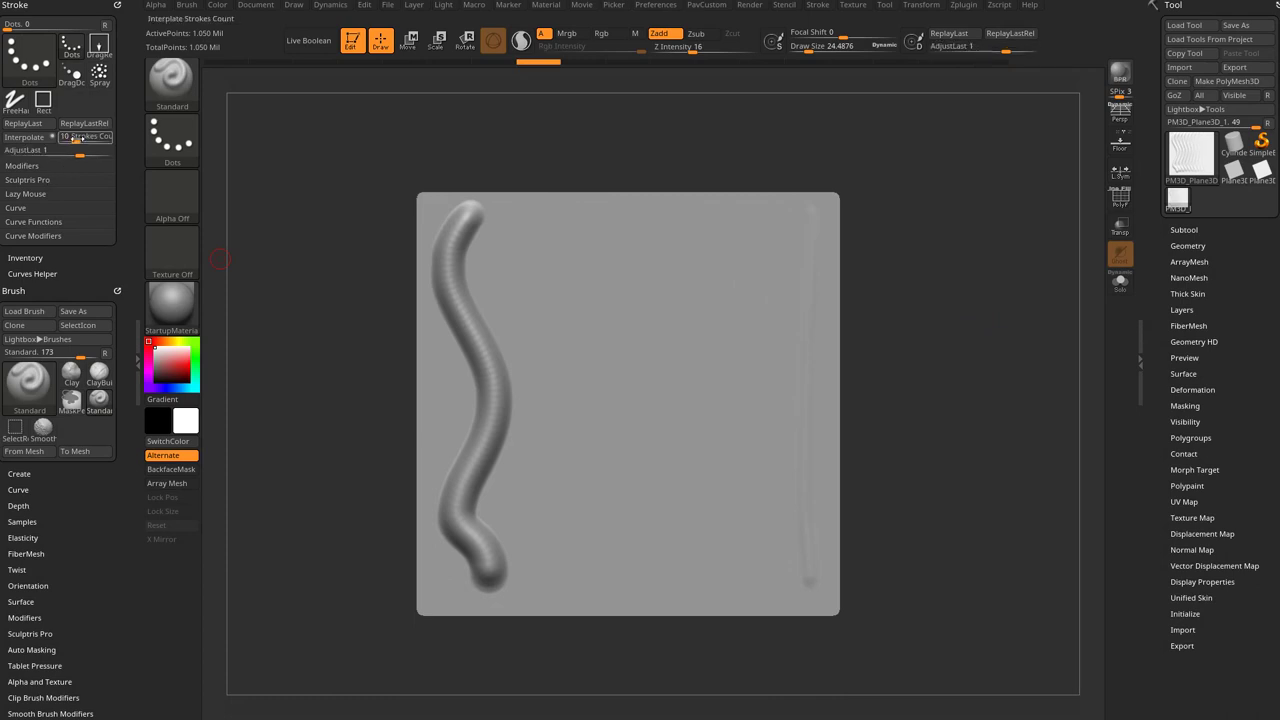
left_click(78, 137)
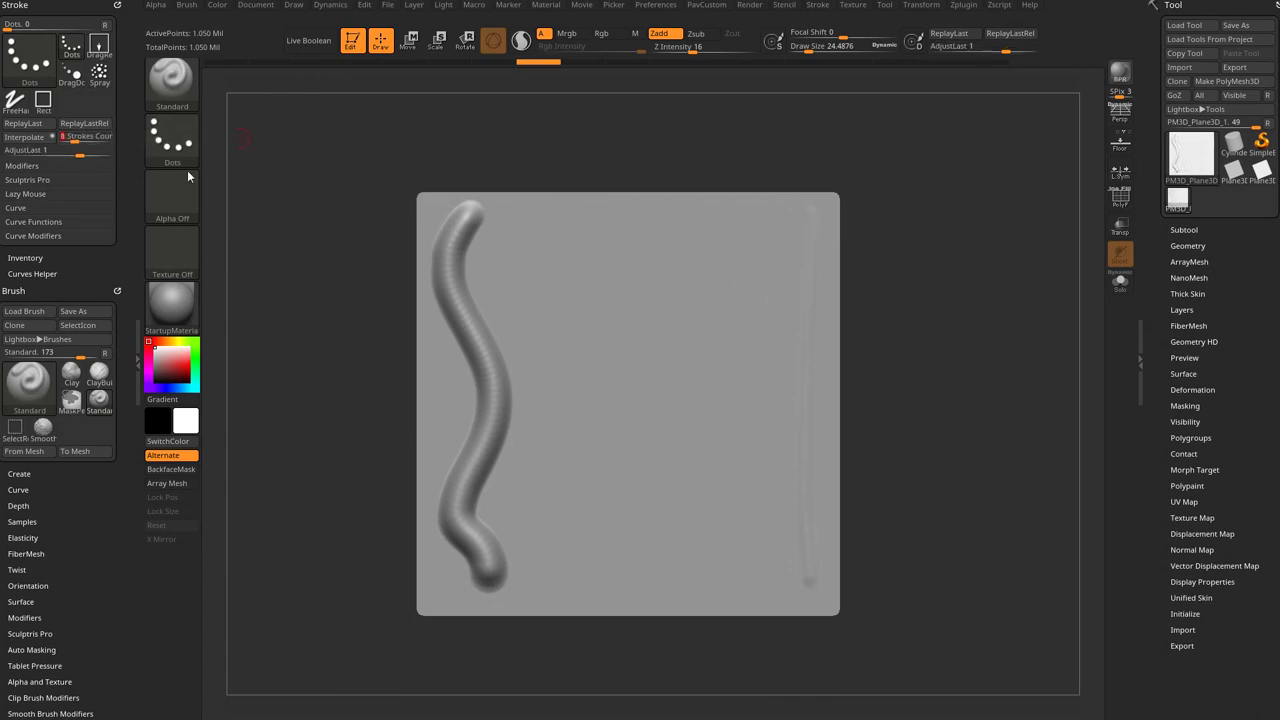
left_click(27, 137)
Step: Undo the interpolation and both strokes to clear the plane, and set the draw size to 38.34
key("ctrl+z")
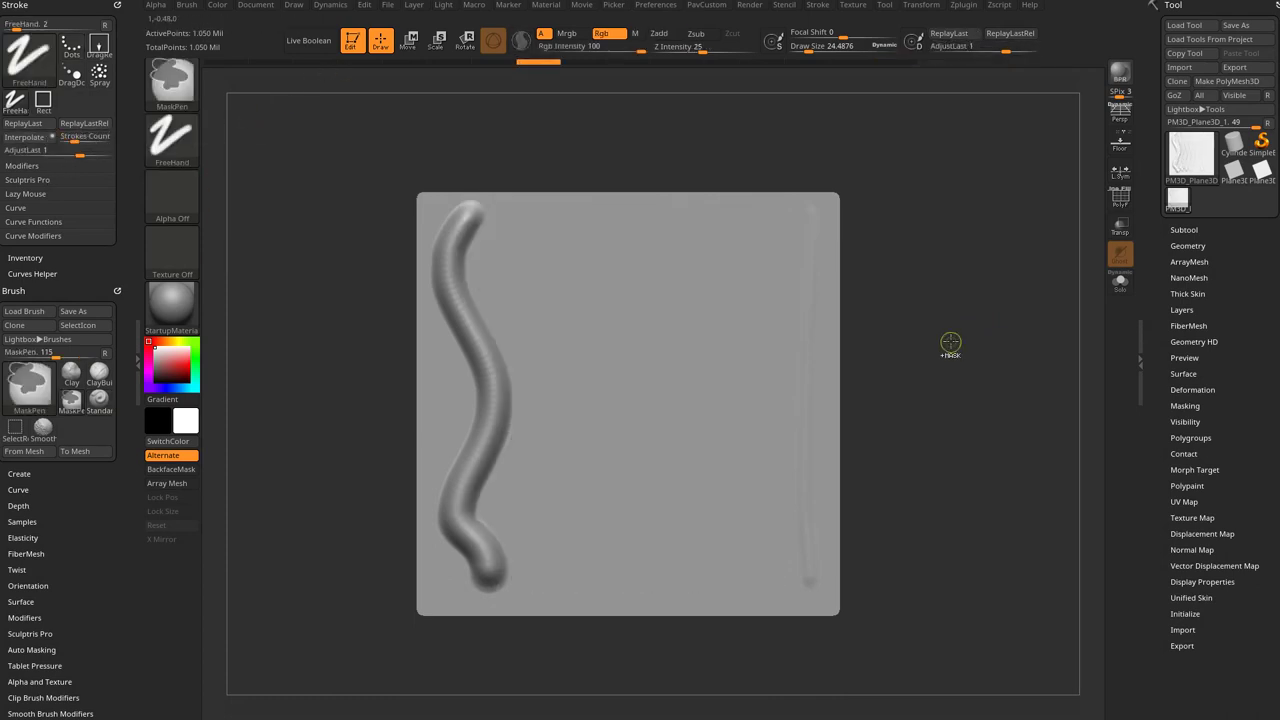
key("ctrl+z")
key("s")
left_click_drag(499, 285, 504, 285)
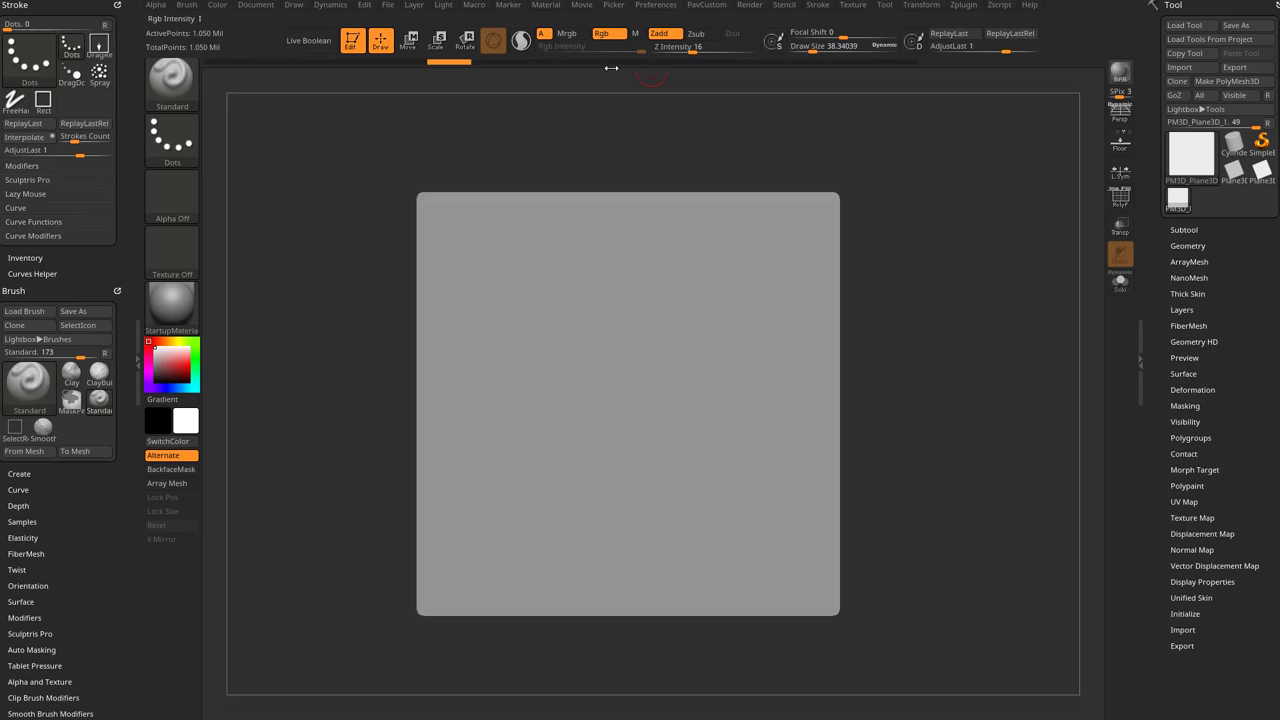
Step: Assign the SkinShade4 material and choose purple as the Rgb painting colour
left_click(172, 303)
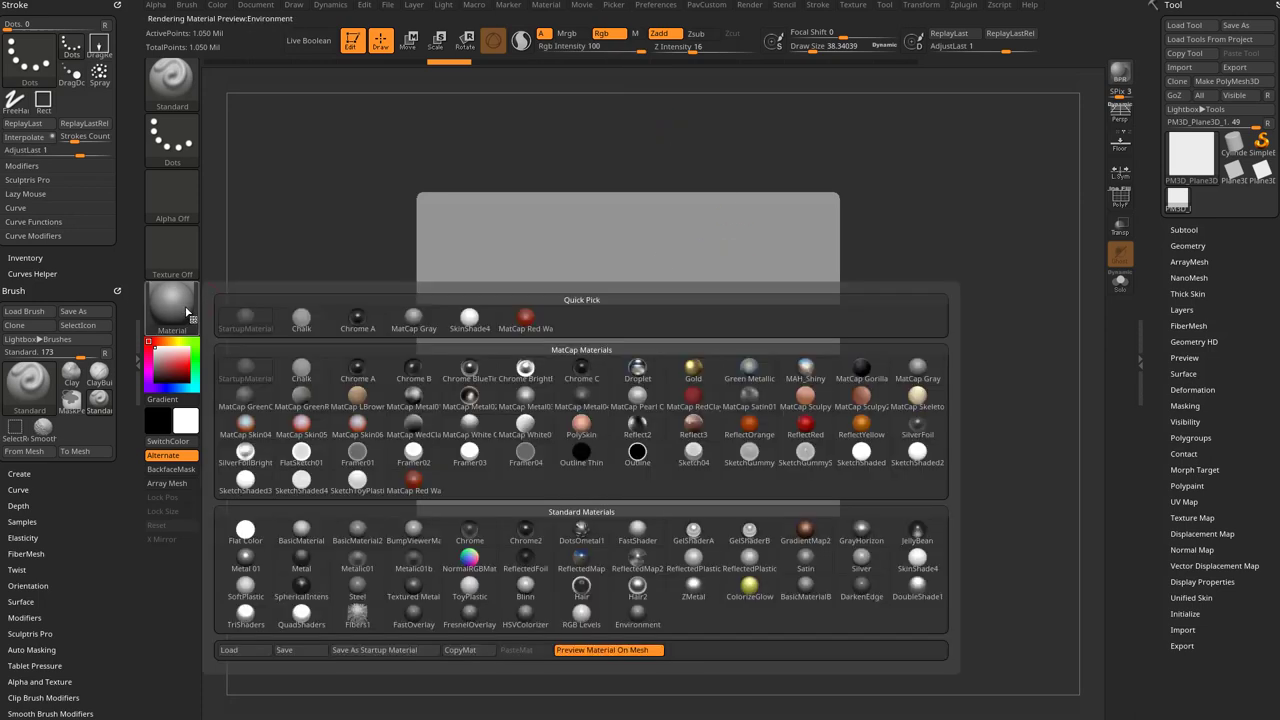
left_click(917, 556)
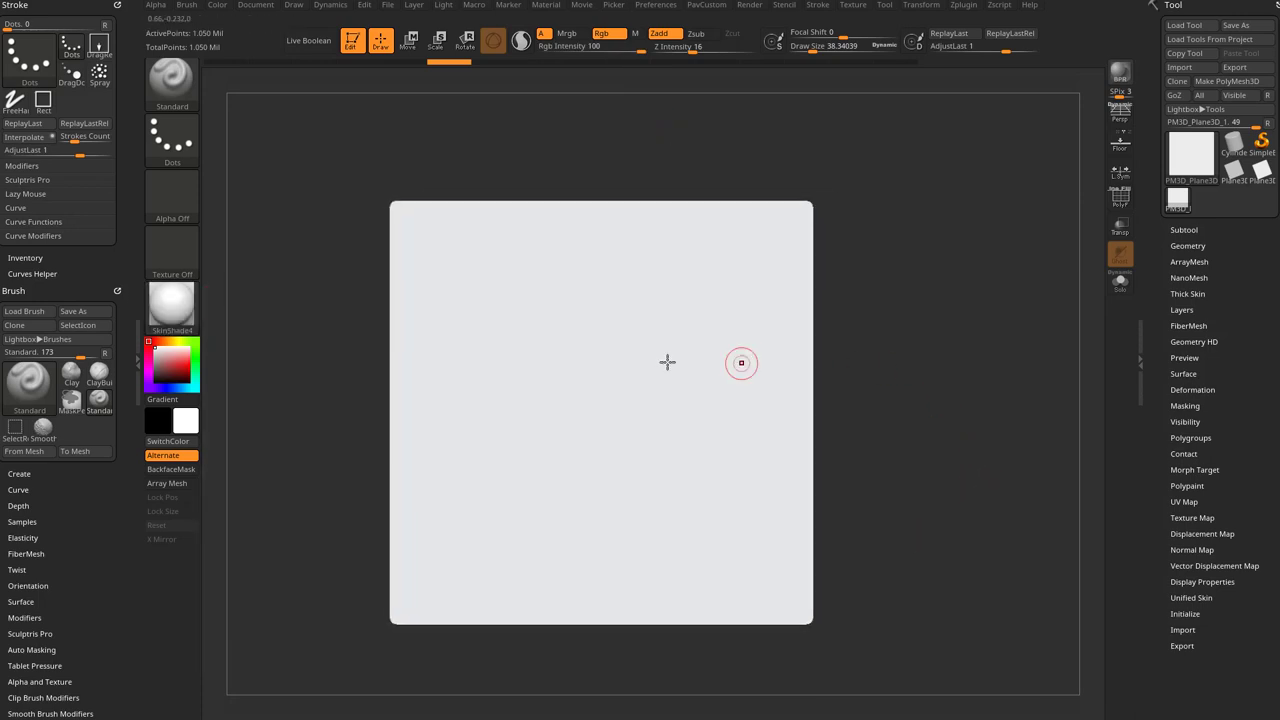
left_click(149, 384)
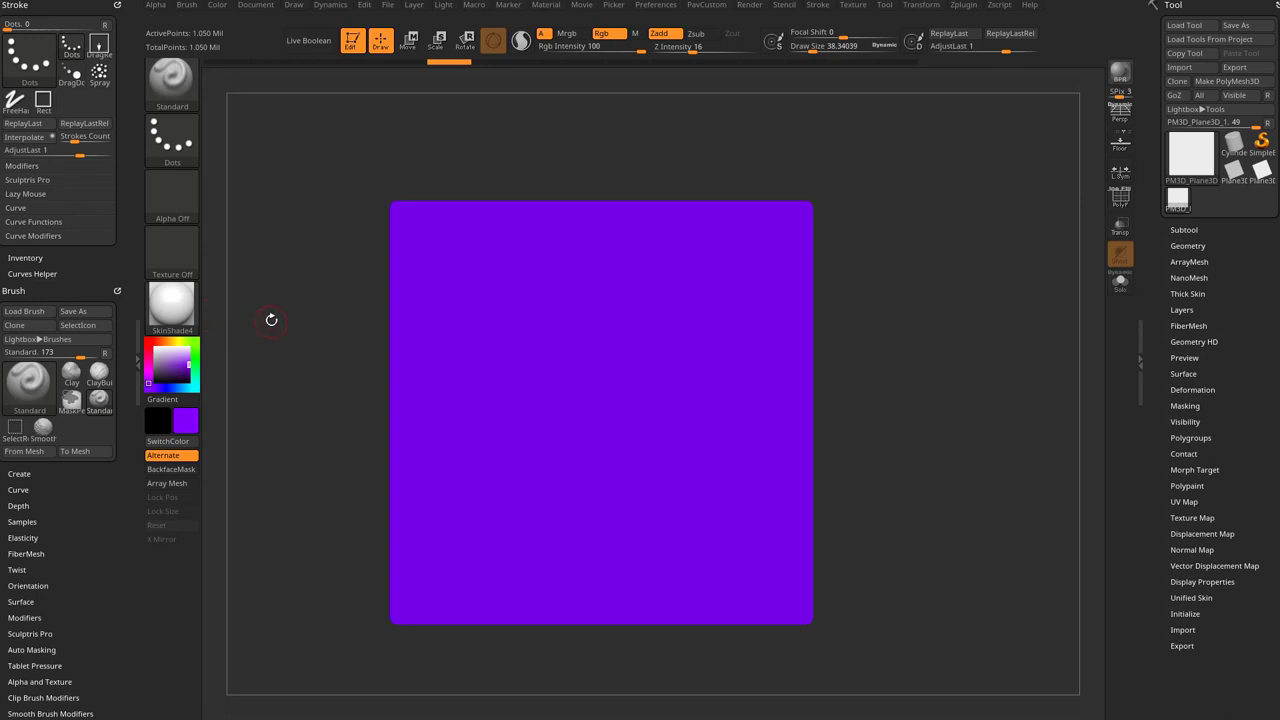
Step: Enable polypaint on the PM3D_Plane3D_1 subtool so the plane keeps its own white base colour
left_click(1190, 230)
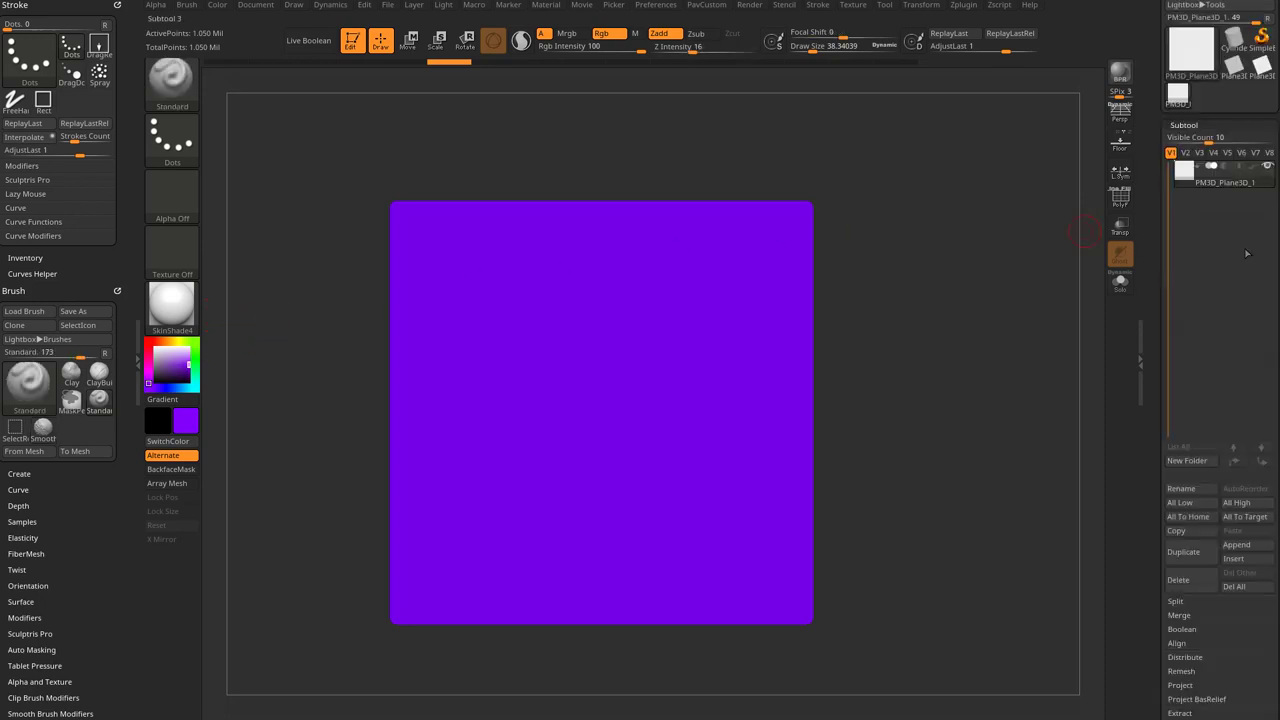
left_click(1255, 167)
left_click(643, 322)
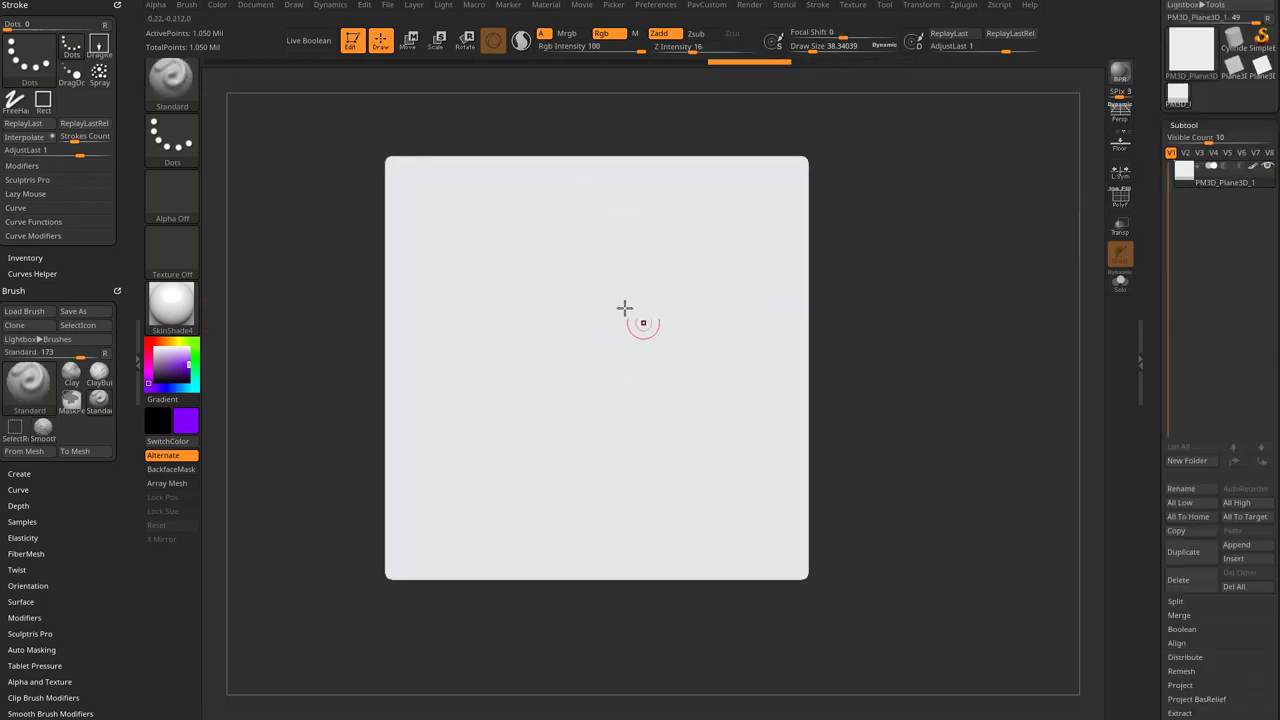
Step: Paint a raised purple wavy stroke down the plane's left side with Z Intensity 58 and draw size 61.78
left_click(210, 98)
left_click(646, 76)
key("s")
mouse_move(434, 208)
left_mouse_down()
mouse_move(443, 420)
mouse_move(497, 514)
left_mouse_up()
key("ctrl+z")
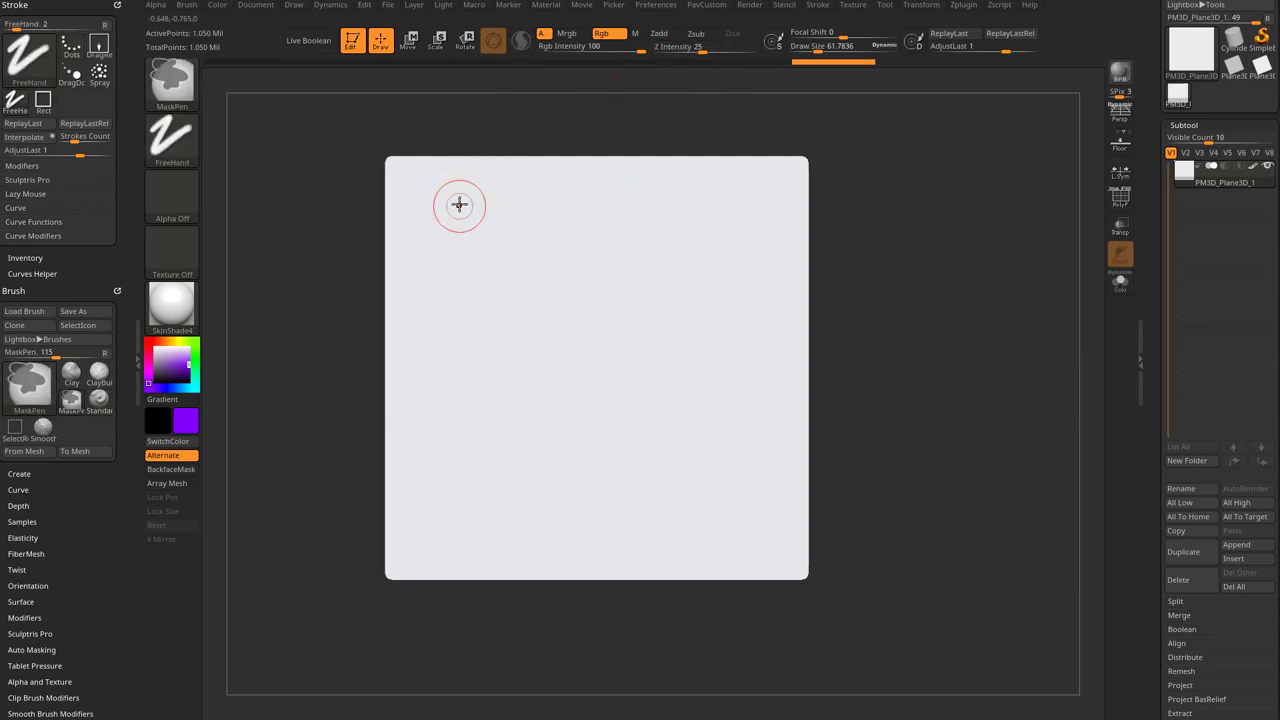
mouse_move(465, 184)
left_mouse_down()
mouse_move(466, 403)
mouse_move(440, 527)
left_mouse_up()
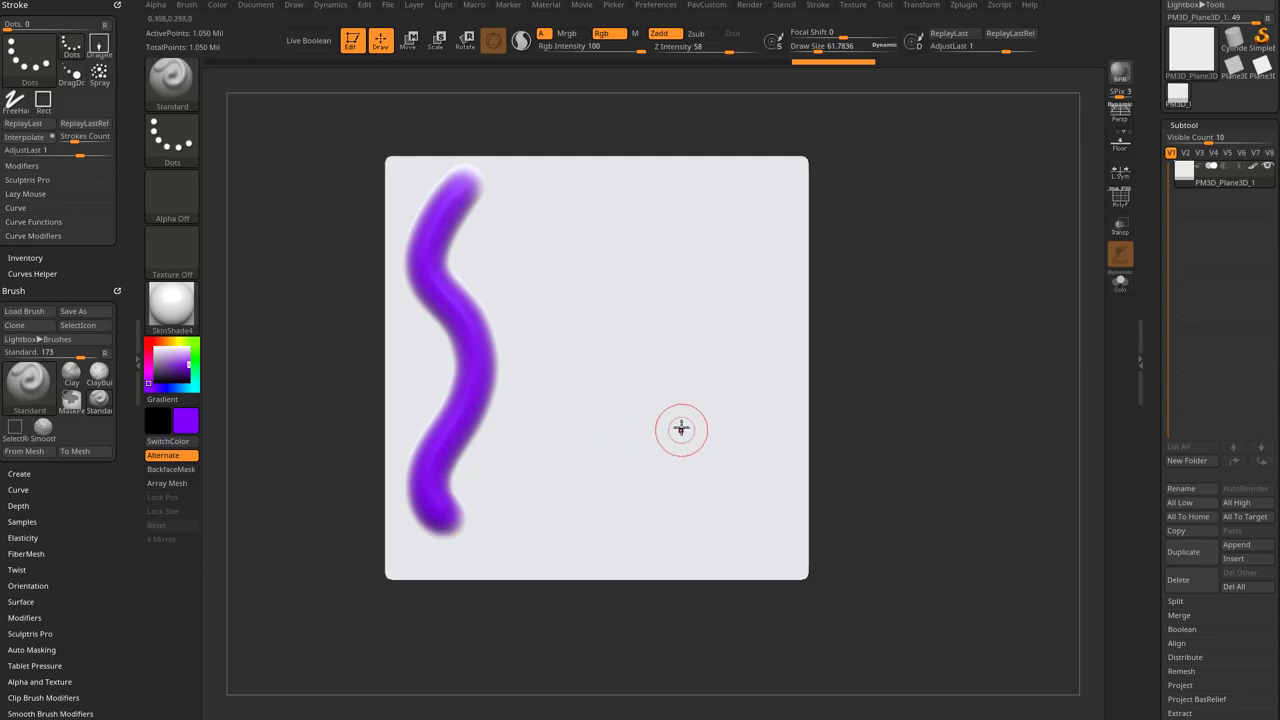
Step: Paint a straight red vertical stroke down the plane's right side with draw size 24.49 and Z Intensity 24
left_click(148, 346)
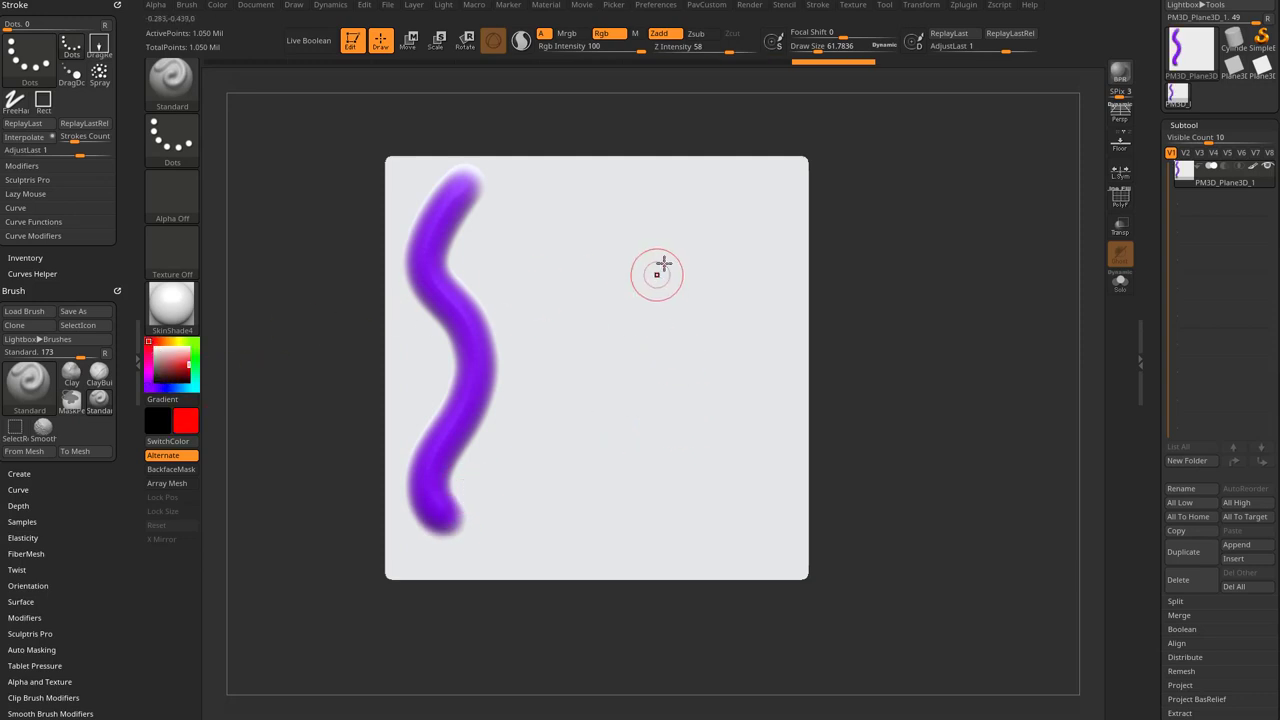
key("s")
left_click(664, 213)
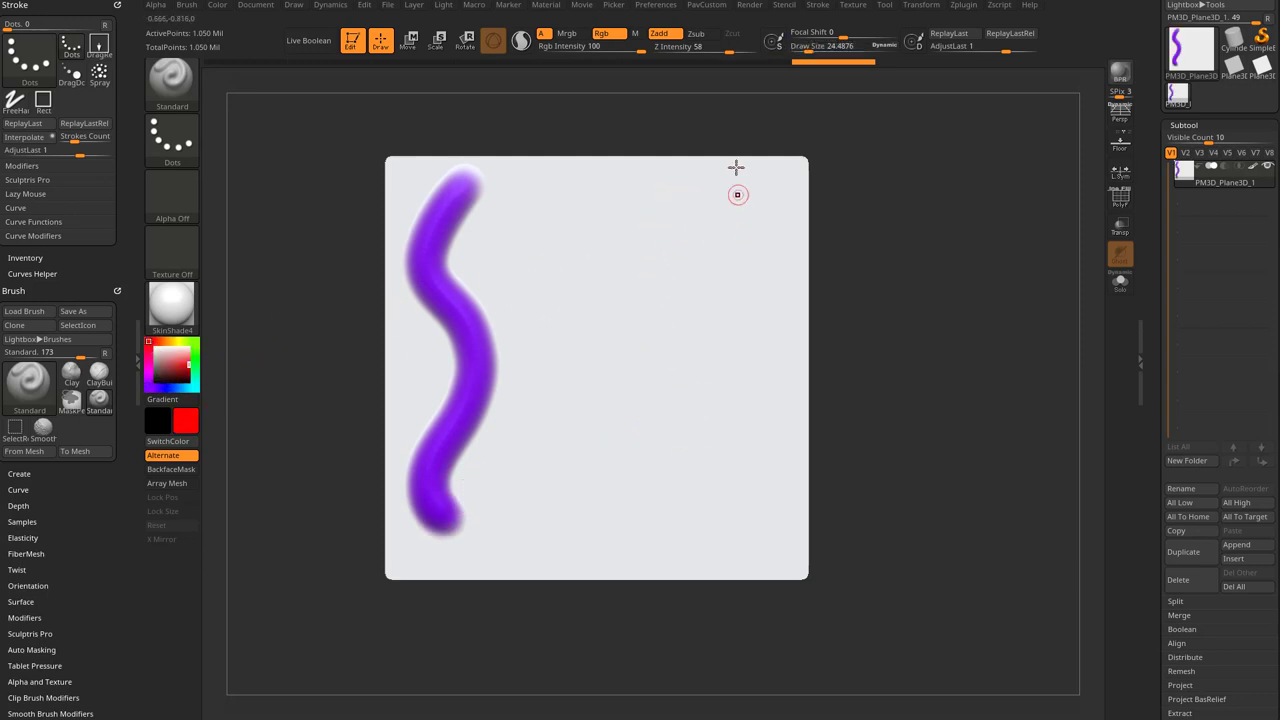
left_click_drag(727, 52, 702, 52)
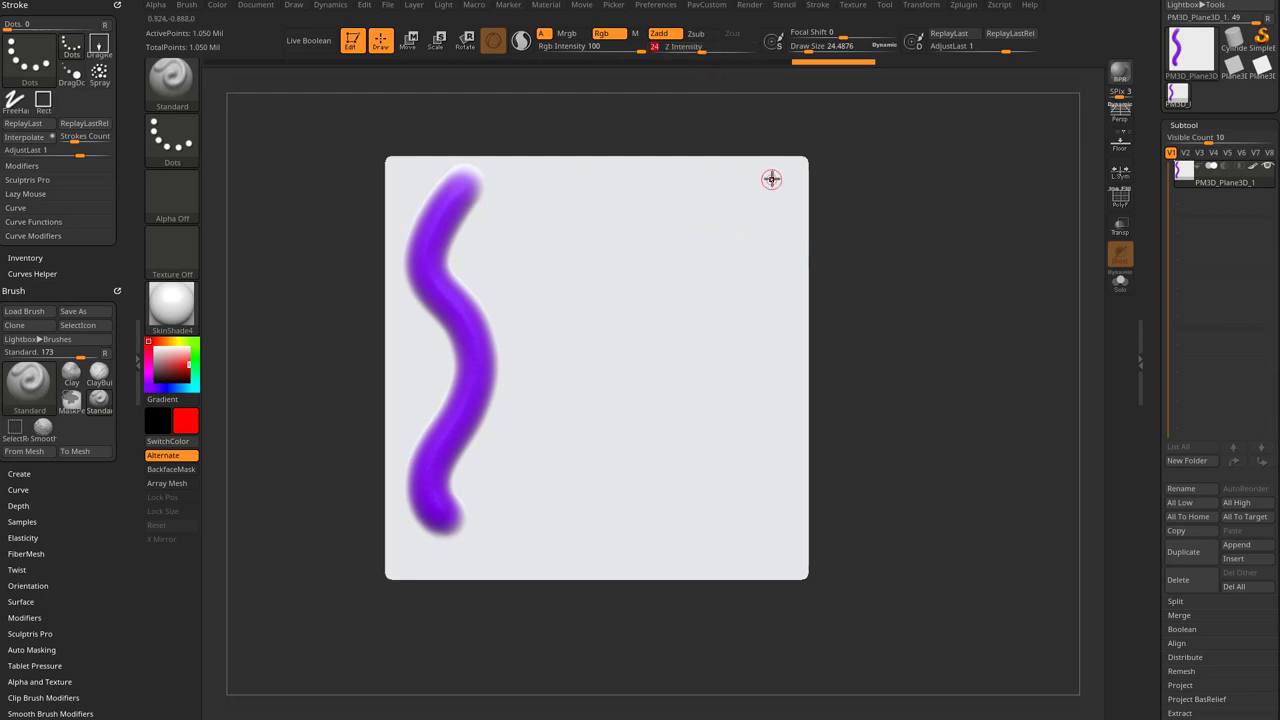
left_click_drag(771, 178, 773, 532)
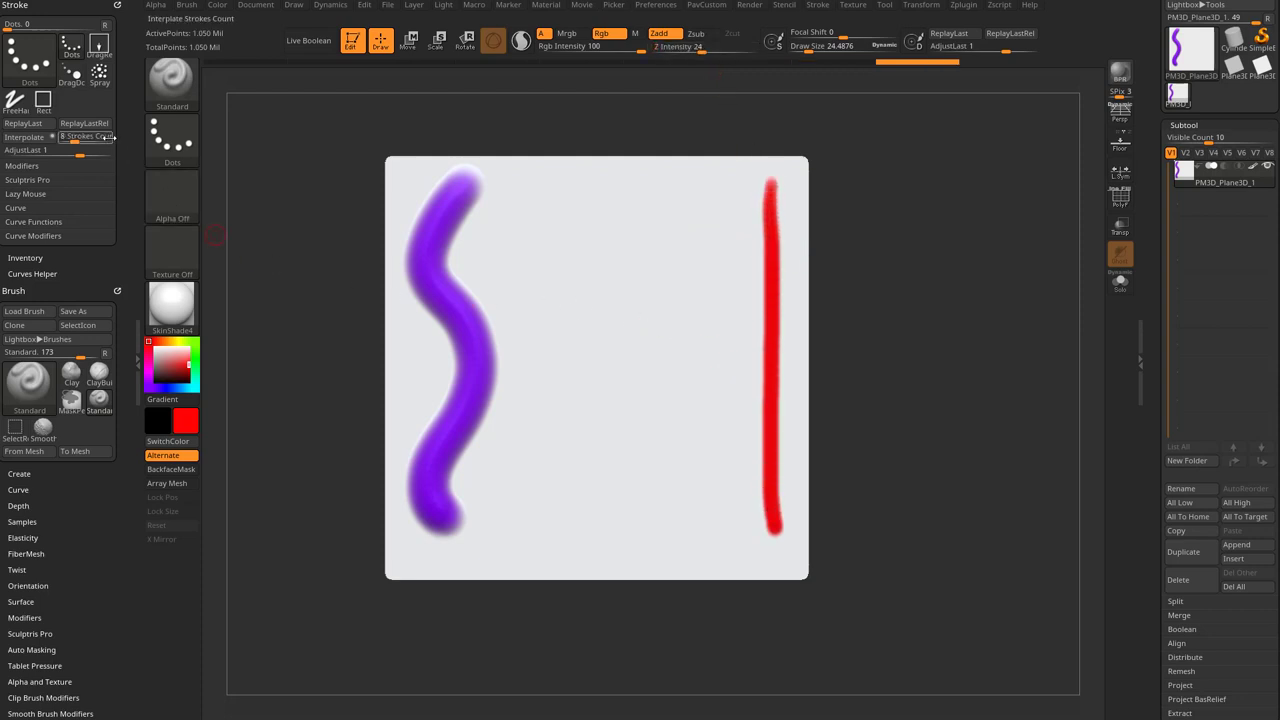
Step: Interpolate between the purple and red strokes on the plane and inspect the blended relief edge-on
left_click(24, 137)
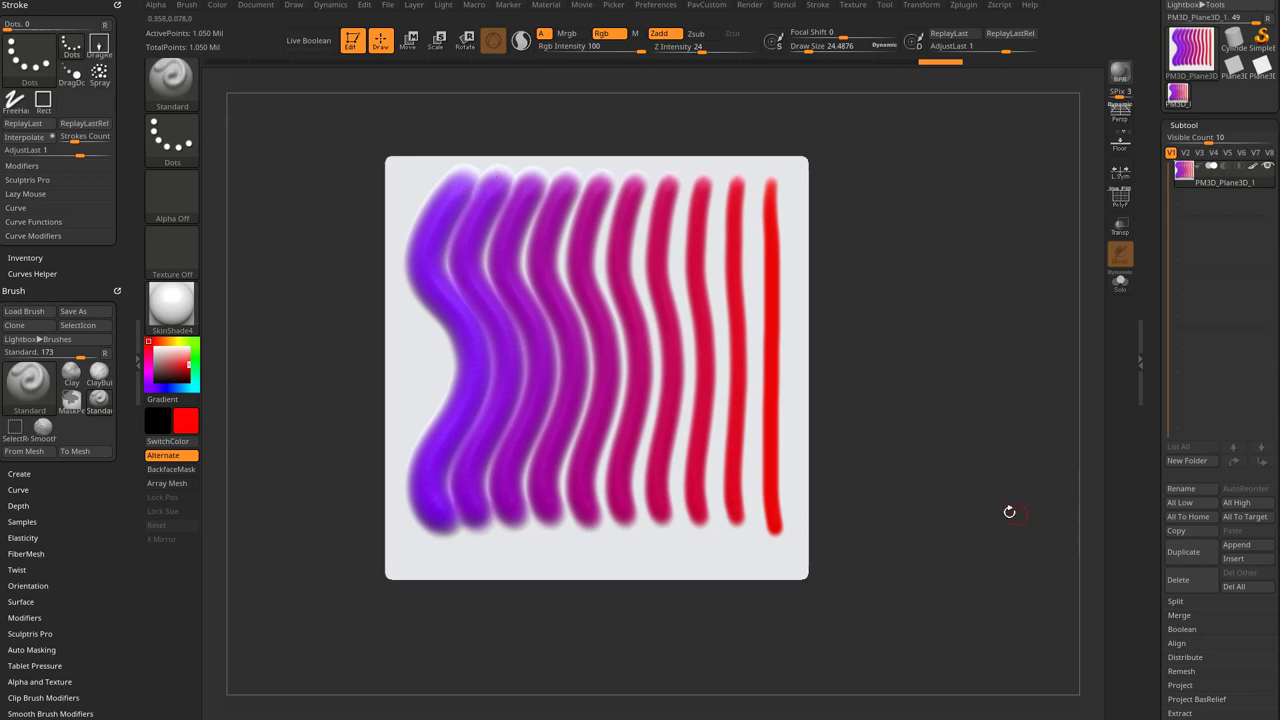
mouse_move(1009, 511)
left_mouse_down()
mouse_move(934, 380)
mouse_move(1020, 523)
mouse_move(646, 430)
left_mouse_up()
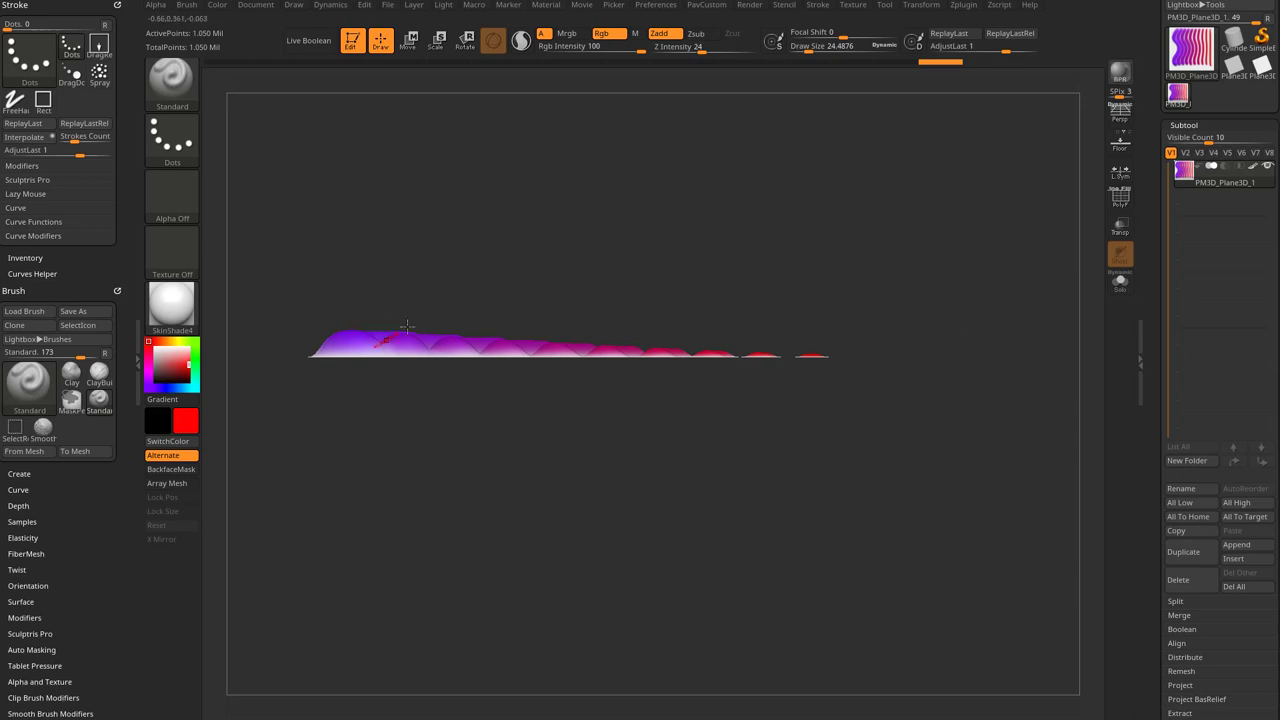
mouse_move(955, 231)
left_mouse_down()
mouse_move(949, 383)
mouse_move(934, 243)
left_mouse_up()
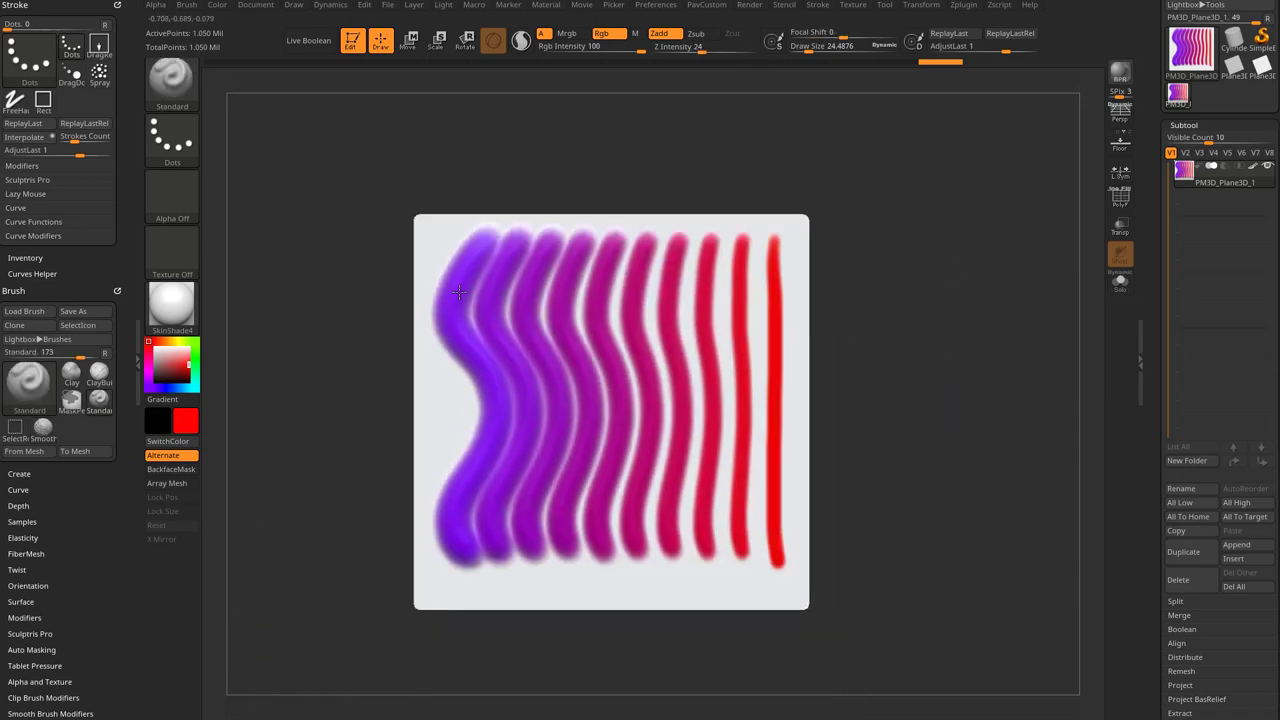
left_click_drag(955, 398, 914, 414, "alt")
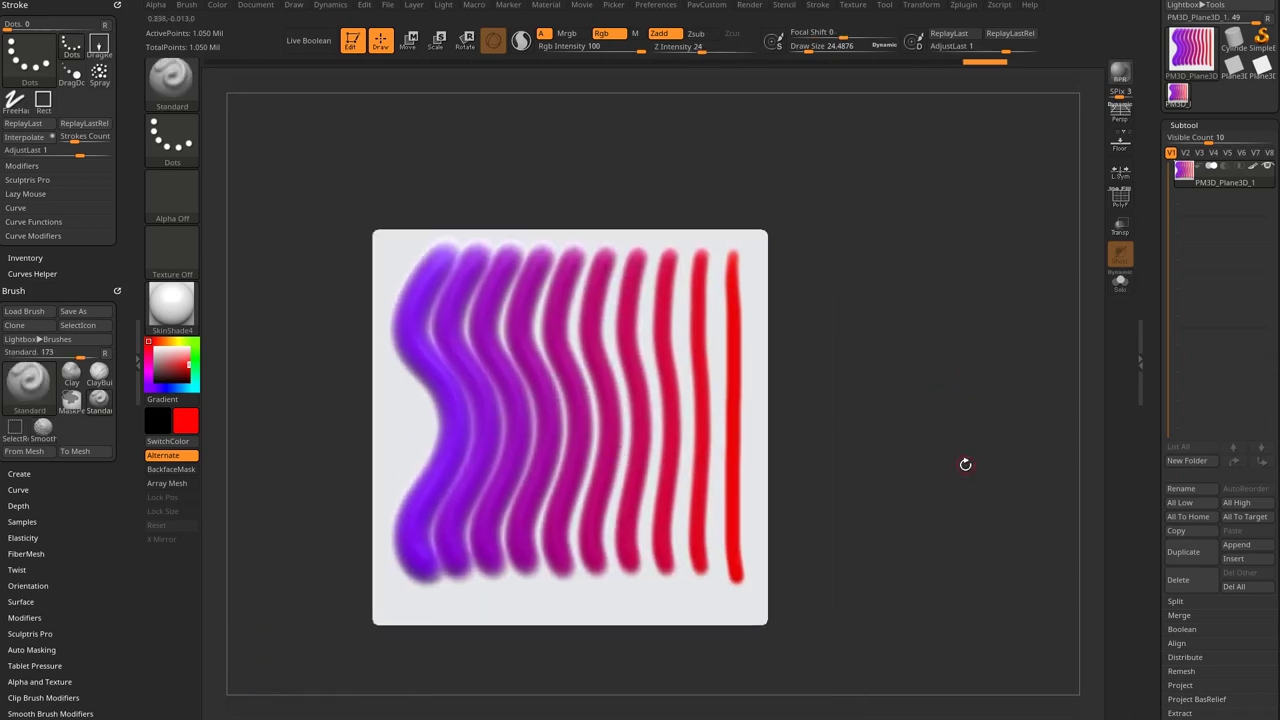
Step: Load the DemoAnimeHead.ZPR project and select the ScribeChisel brush
key("comma")
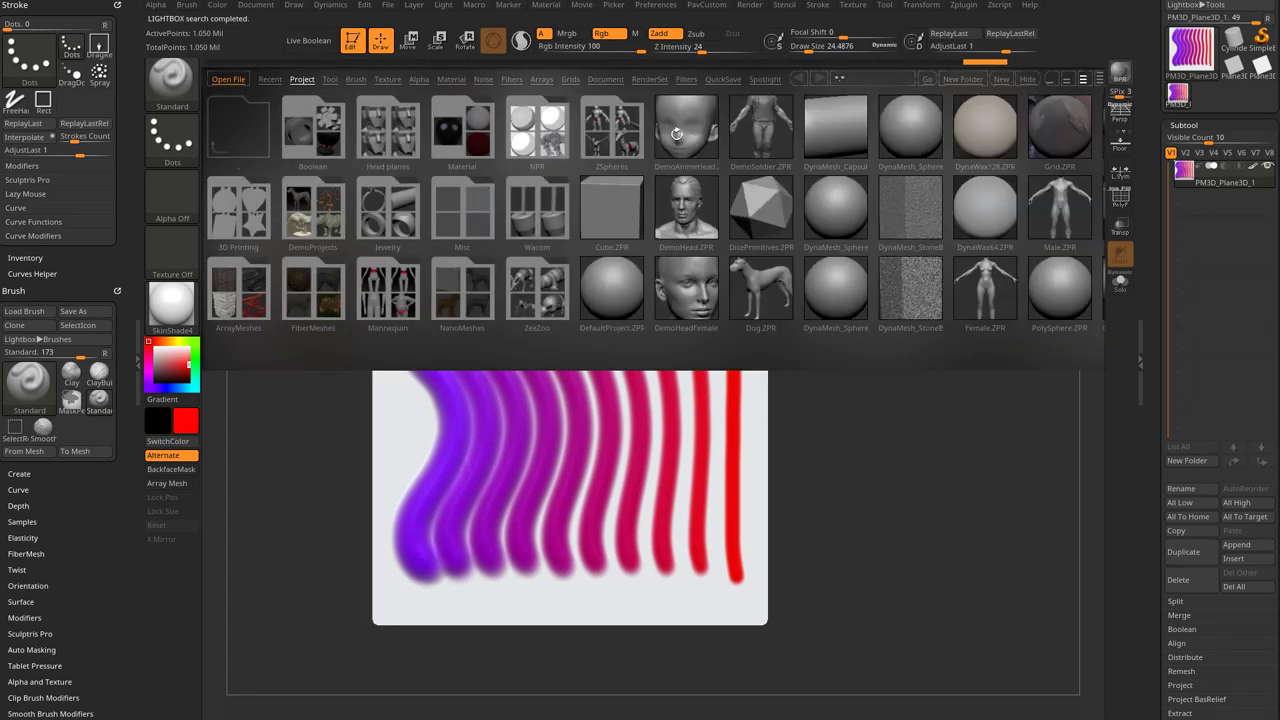
left_click(629, 337)
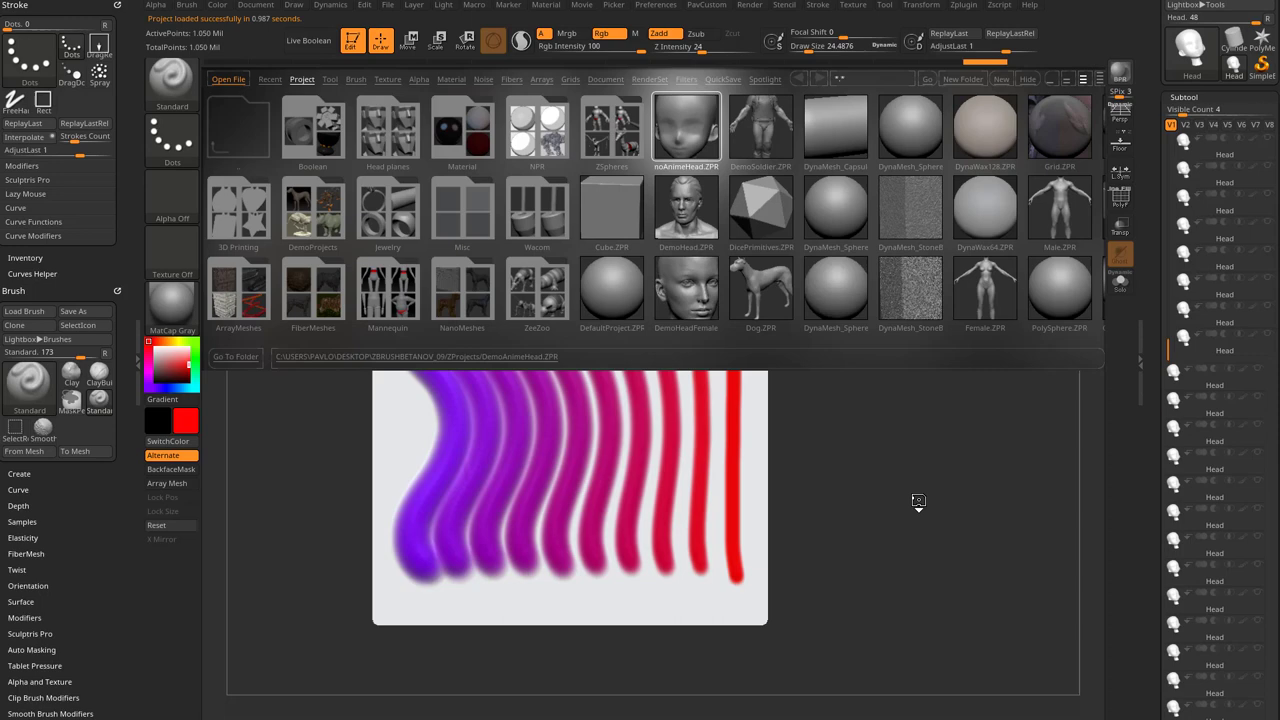
key("b")
key("s")
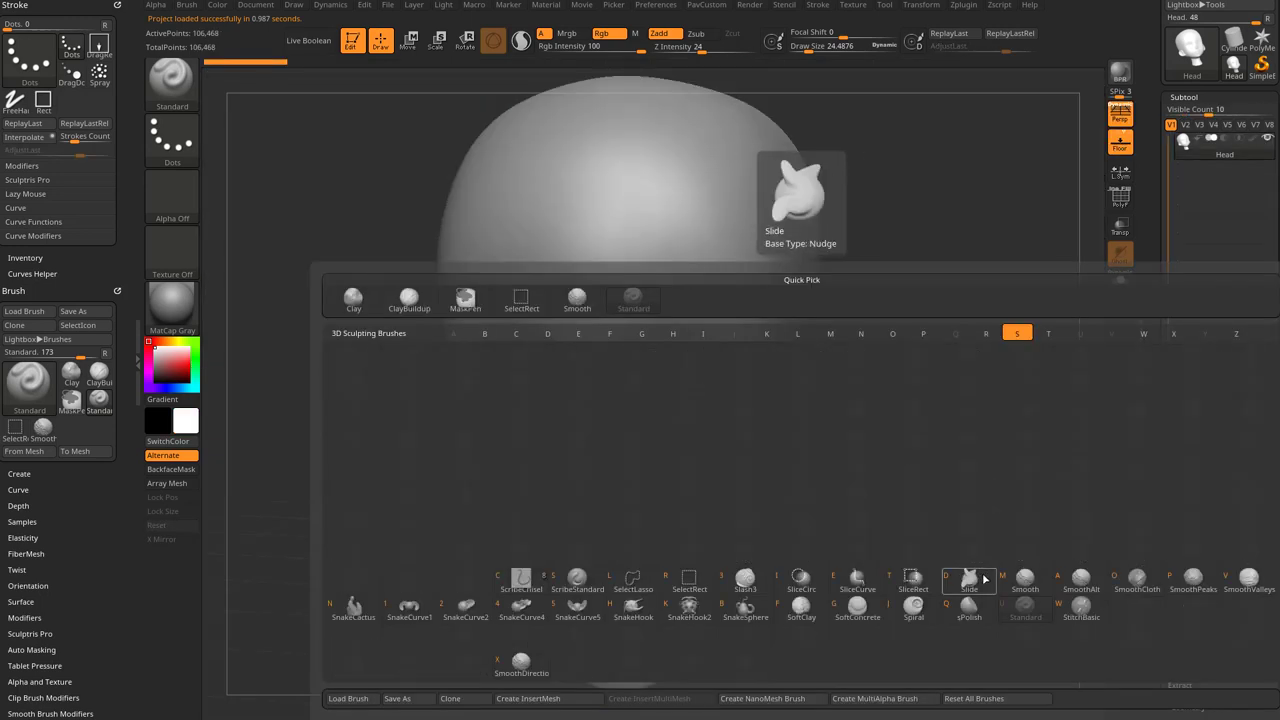
key("c")
left_click_drag(951, 360, 976, 317)
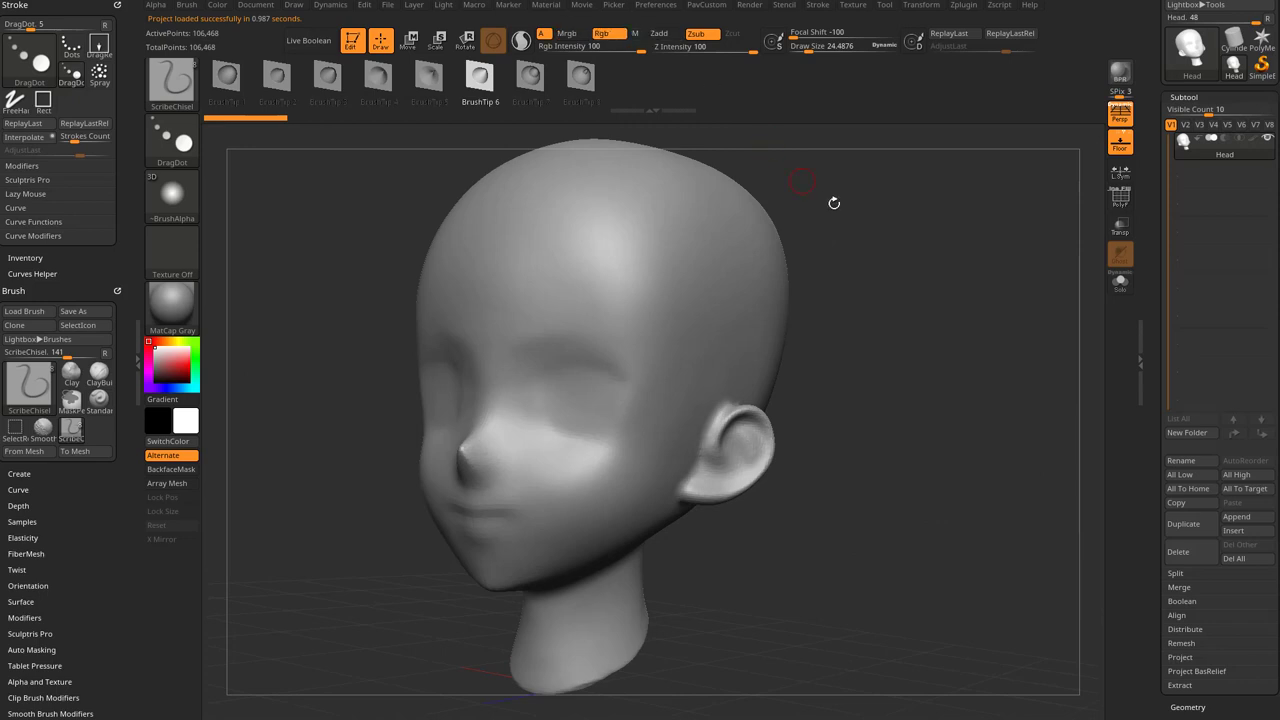
Step: Choose purple as the painting colour and enable polypaint on the Head subtool so it keeps its base colour
left_click_drag(834, 203, 872, 195)
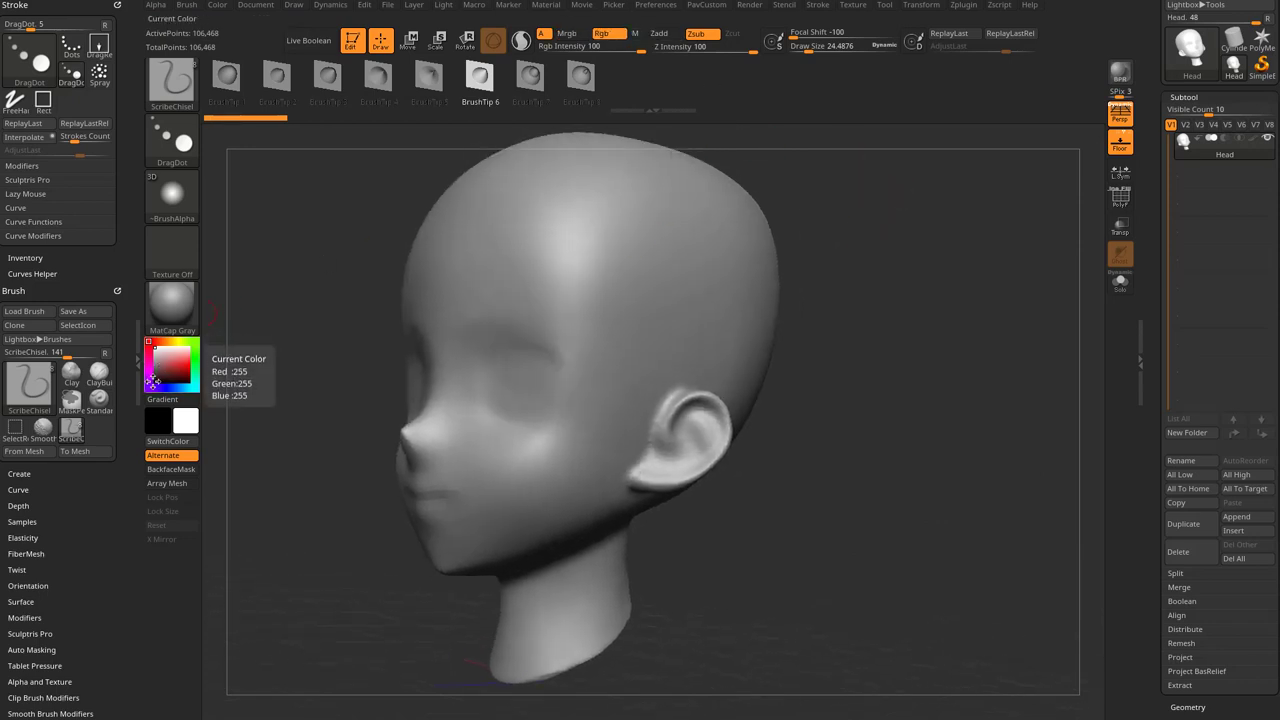
left_click(163, 365)
left_click(1255, 141)
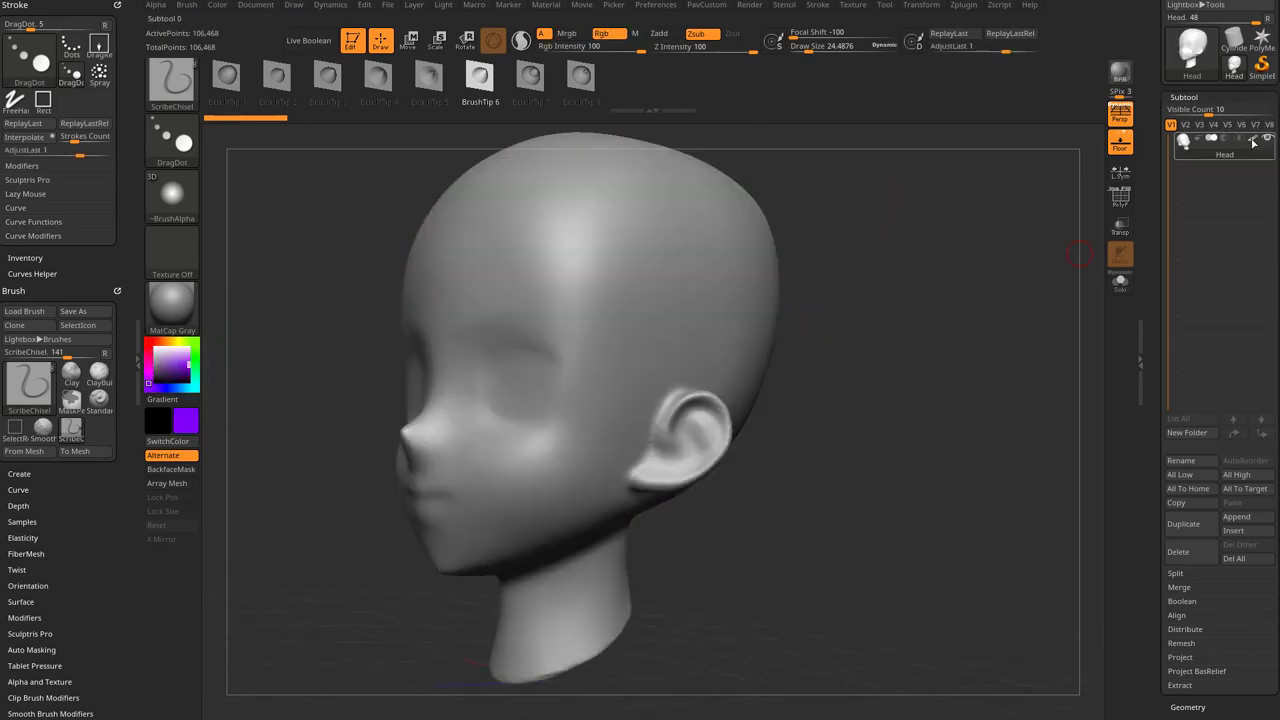
left_click_drag(862, 356, 893, 350)
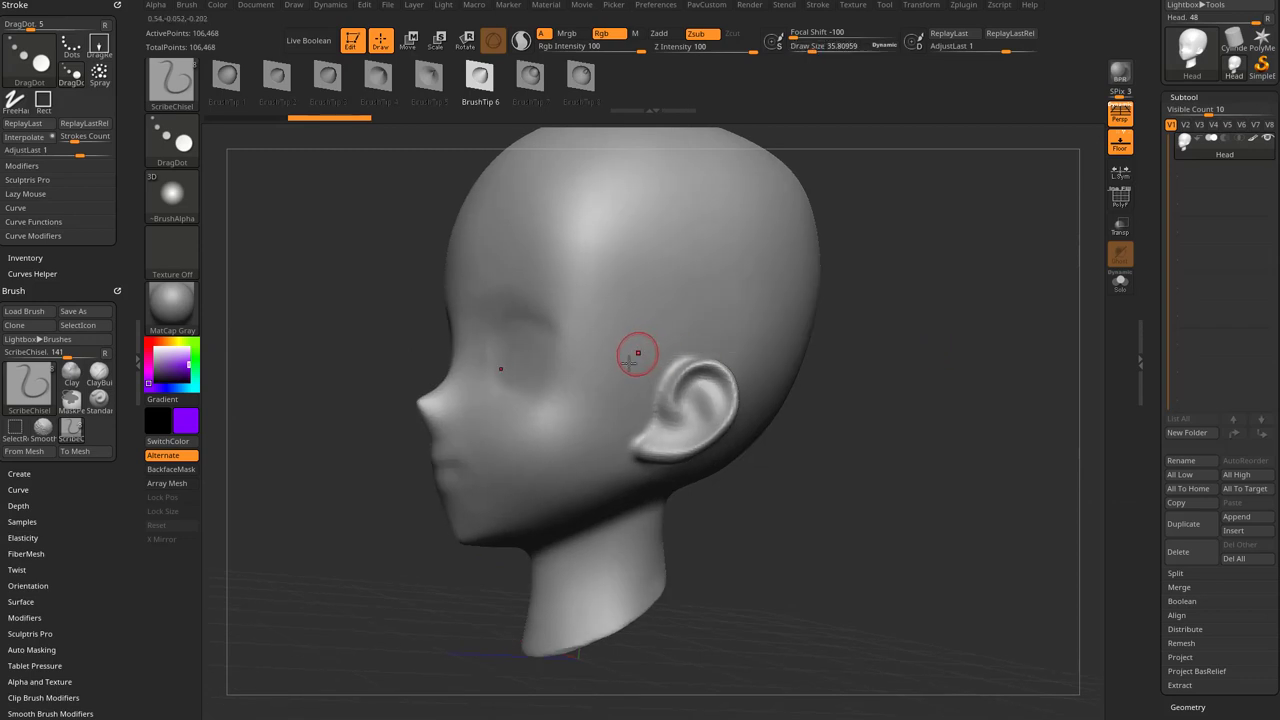
Step: Try an arched purple ScribeChisel stroke above the ear at draw size 35.81, and undo it
mouse_move(598, 415)
left_mouse_down()
mouse_move(694, 322)
mouse_move(774, 327)
left_mouse_up()
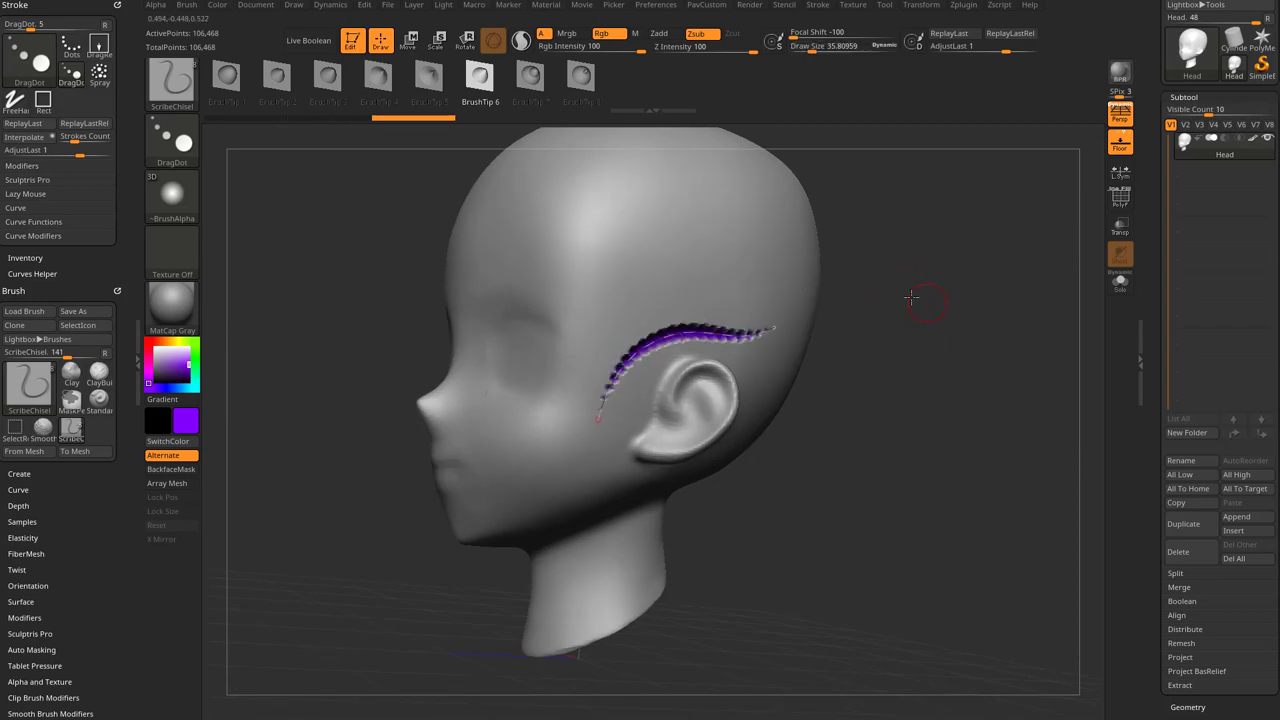
left_click_drag(910, 297, 981, 333)
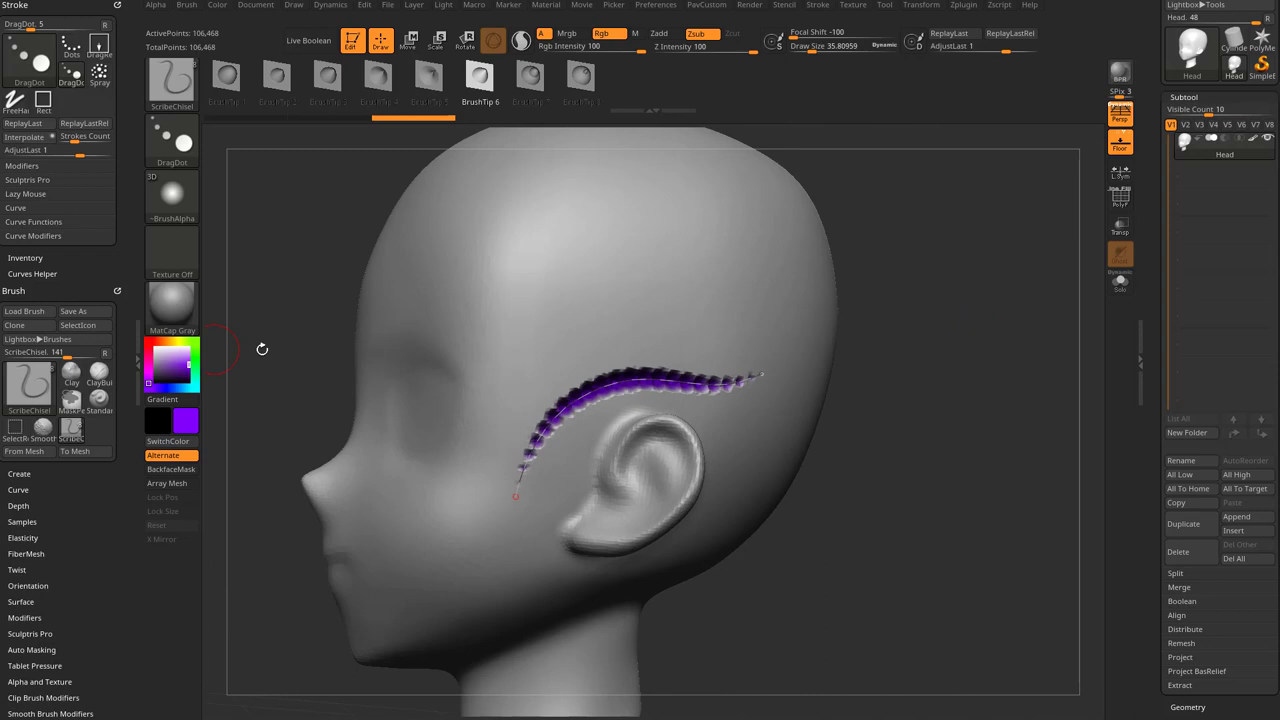
key("ctrl+z")
Step: Remesh the head with DynaMesh at resolution 544 and set the brush curve's SubSteps to 25
left_click_drag(1156, 586, 1156, 250)
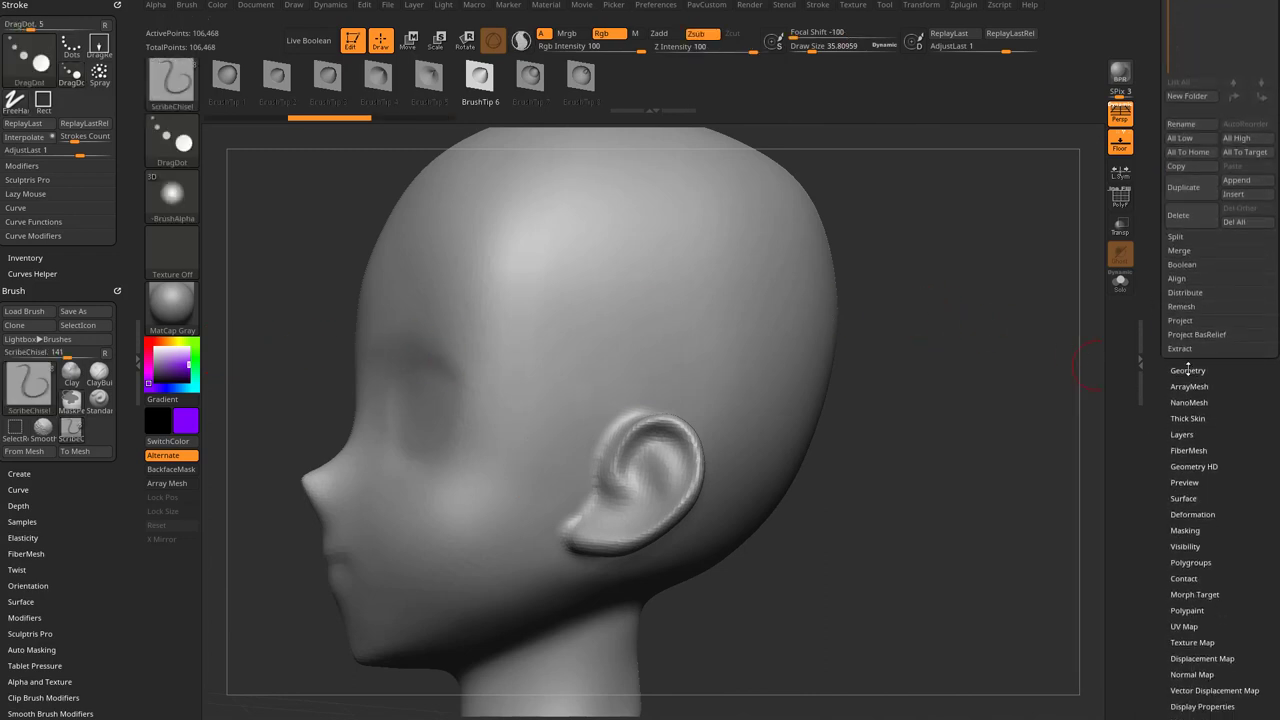
left_click(1188, 371)
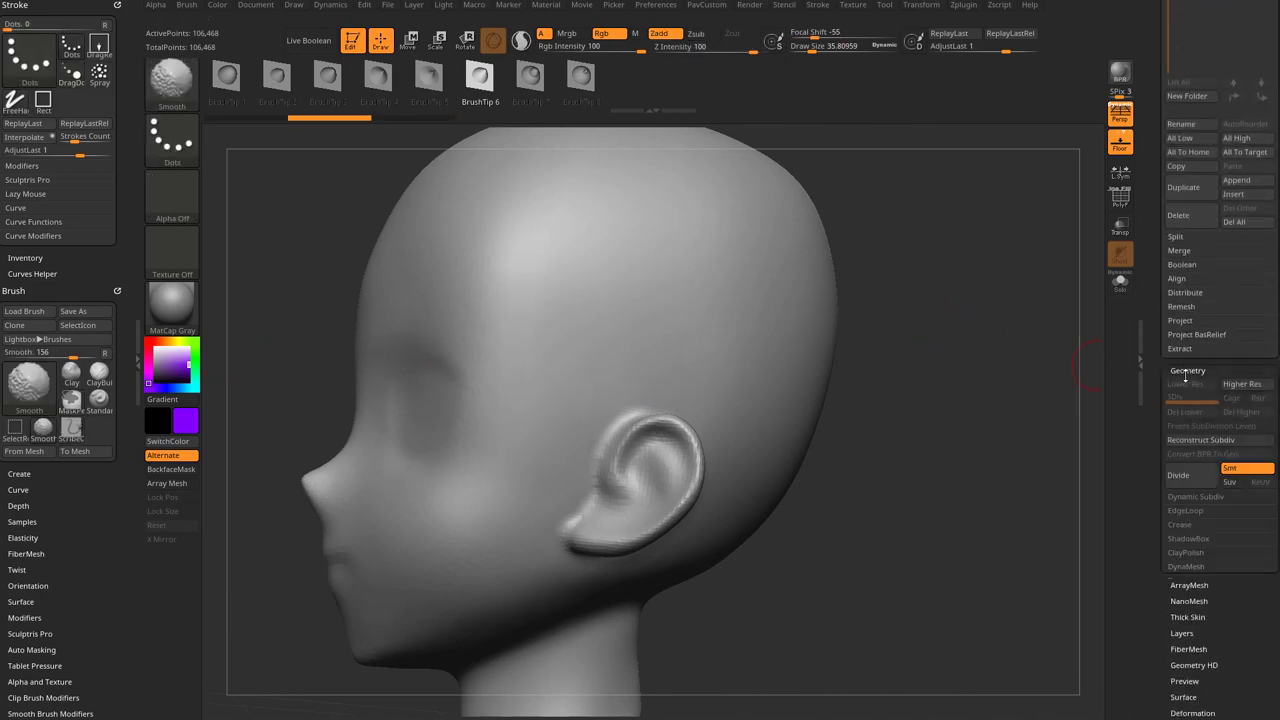
left_click(1186, 567)
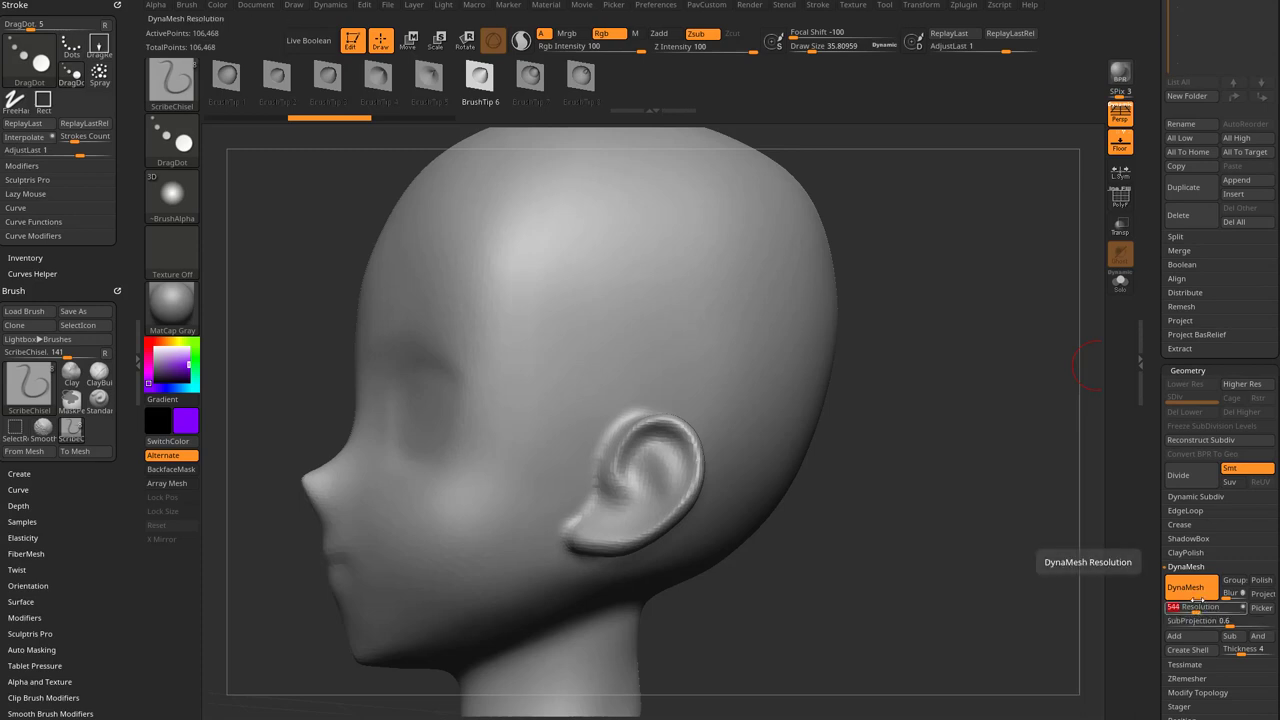
left_click_drag(975, 274, 1012, 450, "ctrl")
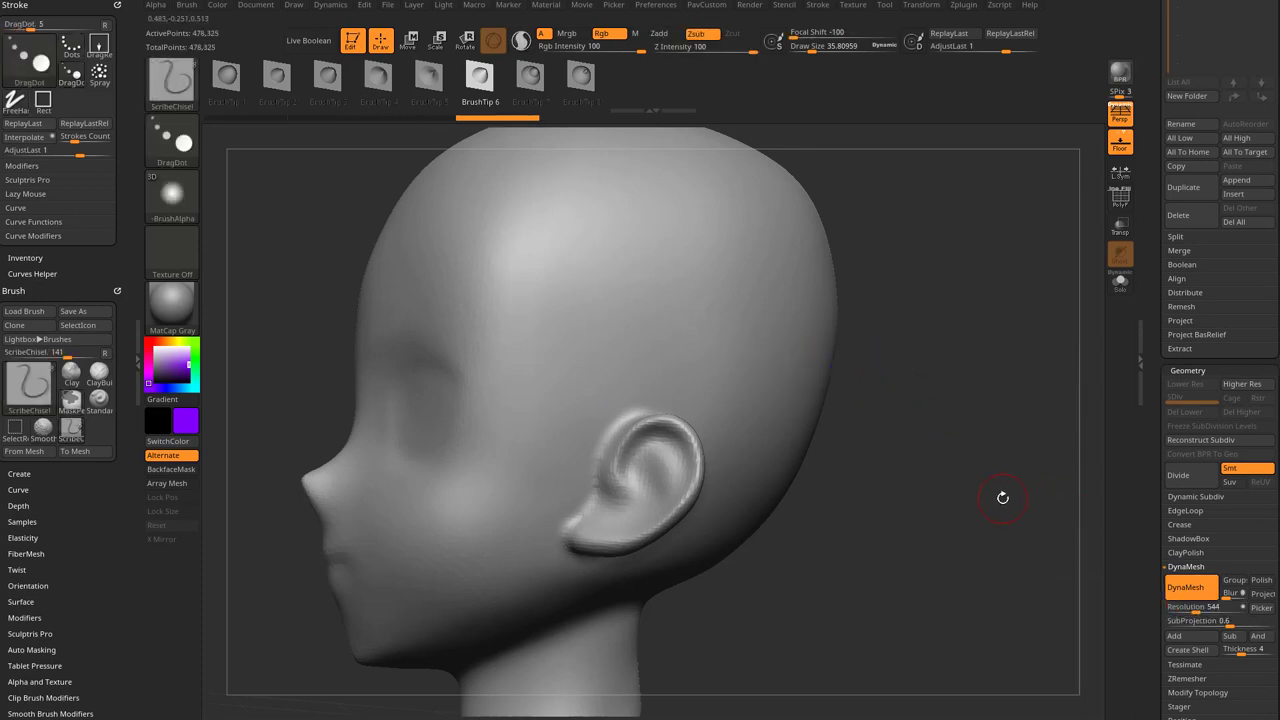
left_click_drag(986, 366, 973, 383)
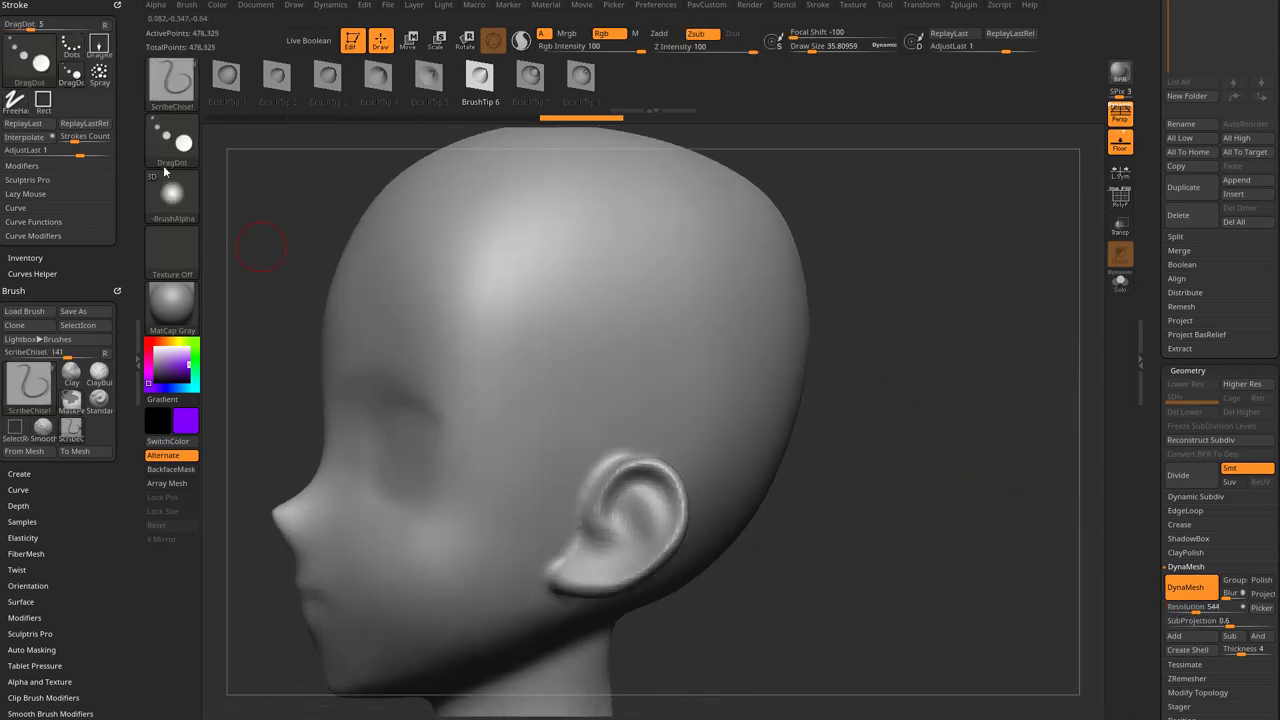
left_click(16, 208)
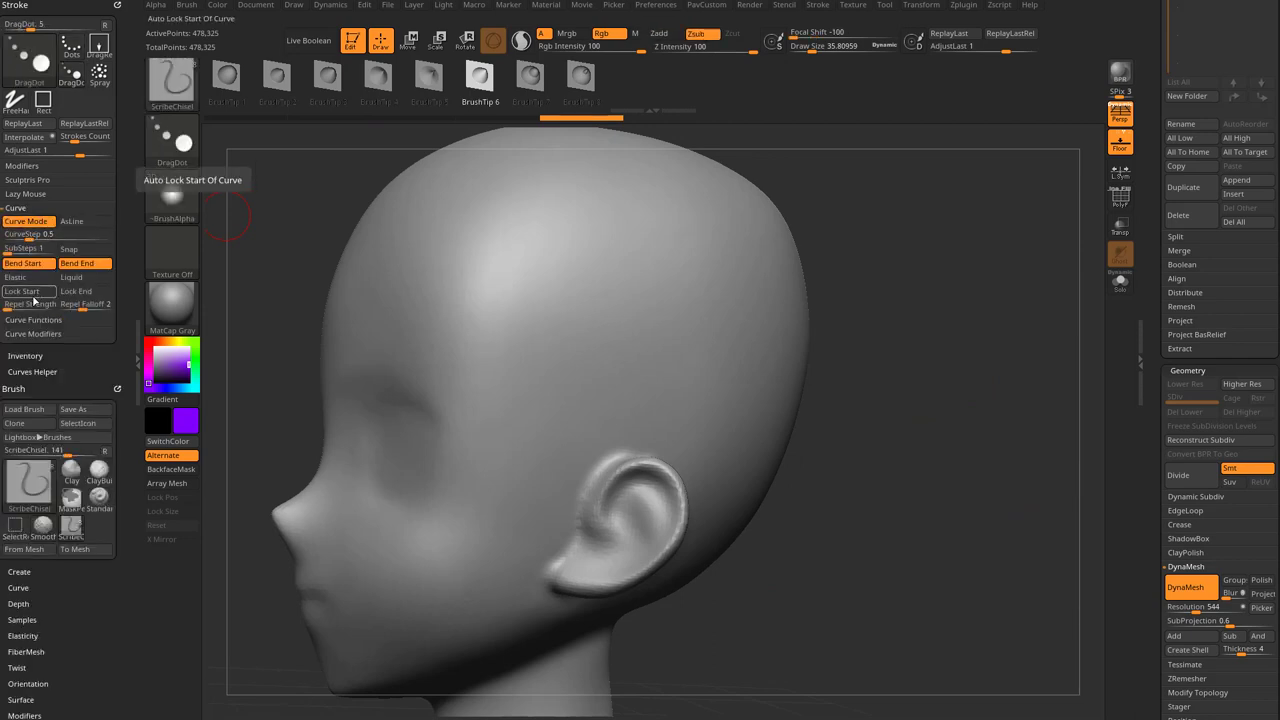
Step: Try a purple curve stroke running diagonally from the back of the head to the cheek, and undo it
left_click_drag(687, 311, 604, 397)
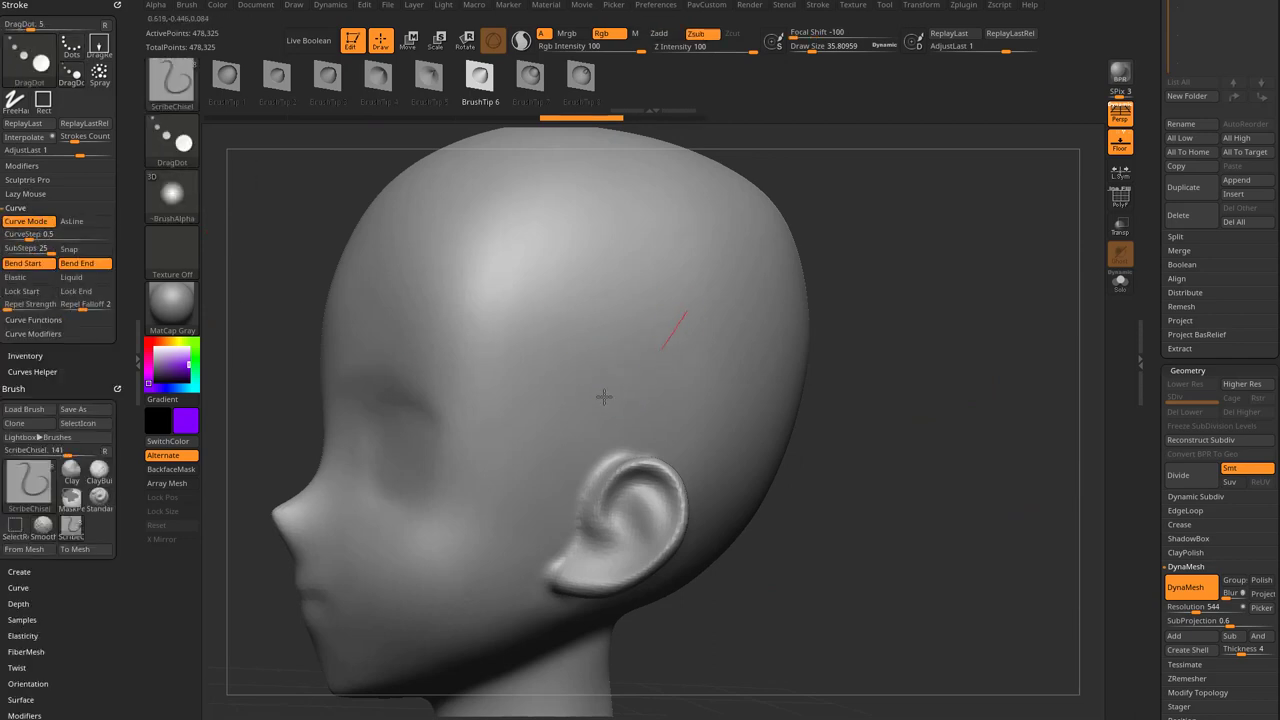
left_click_drag(481, 508, 481, 509)
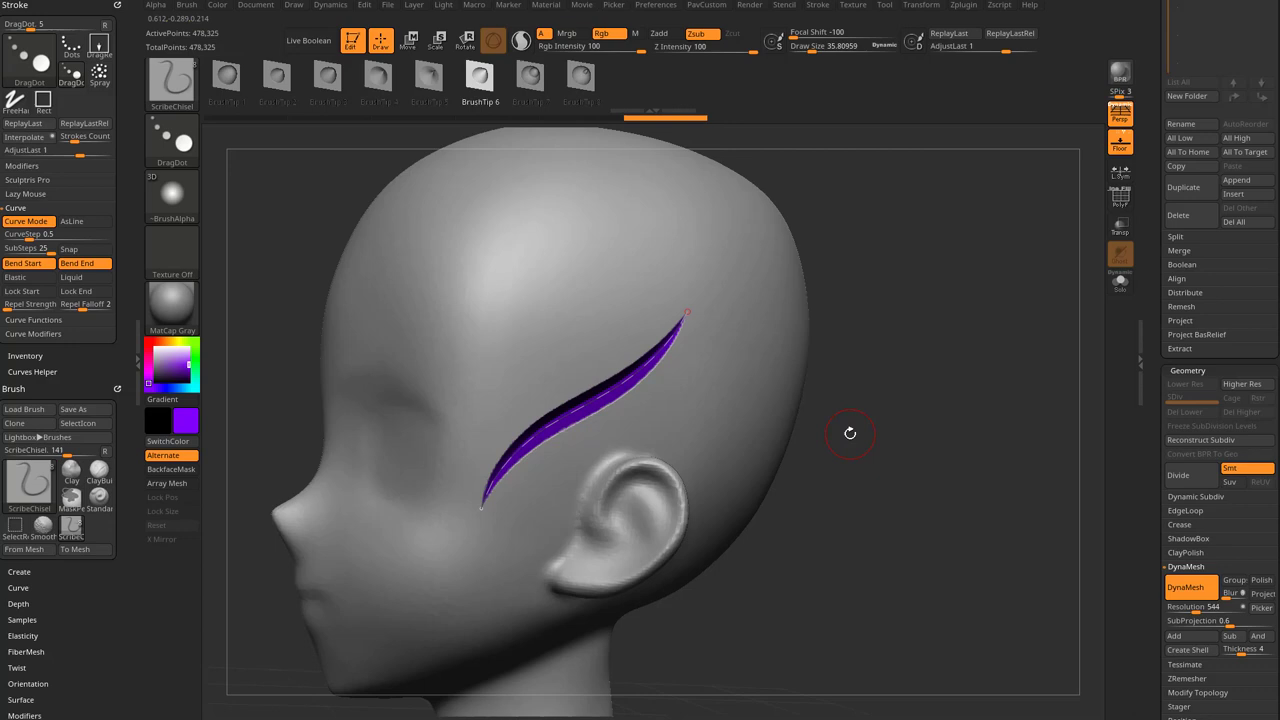
key("ctrl+z")
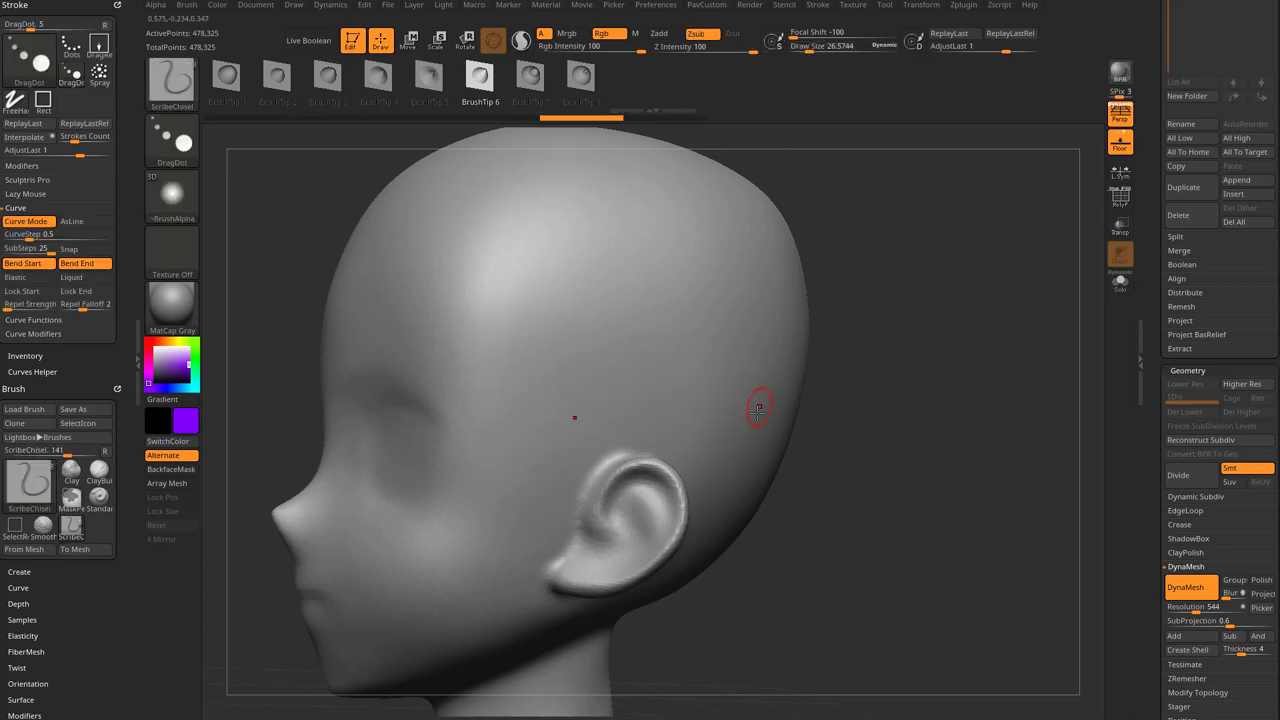
key("ctrl+z")
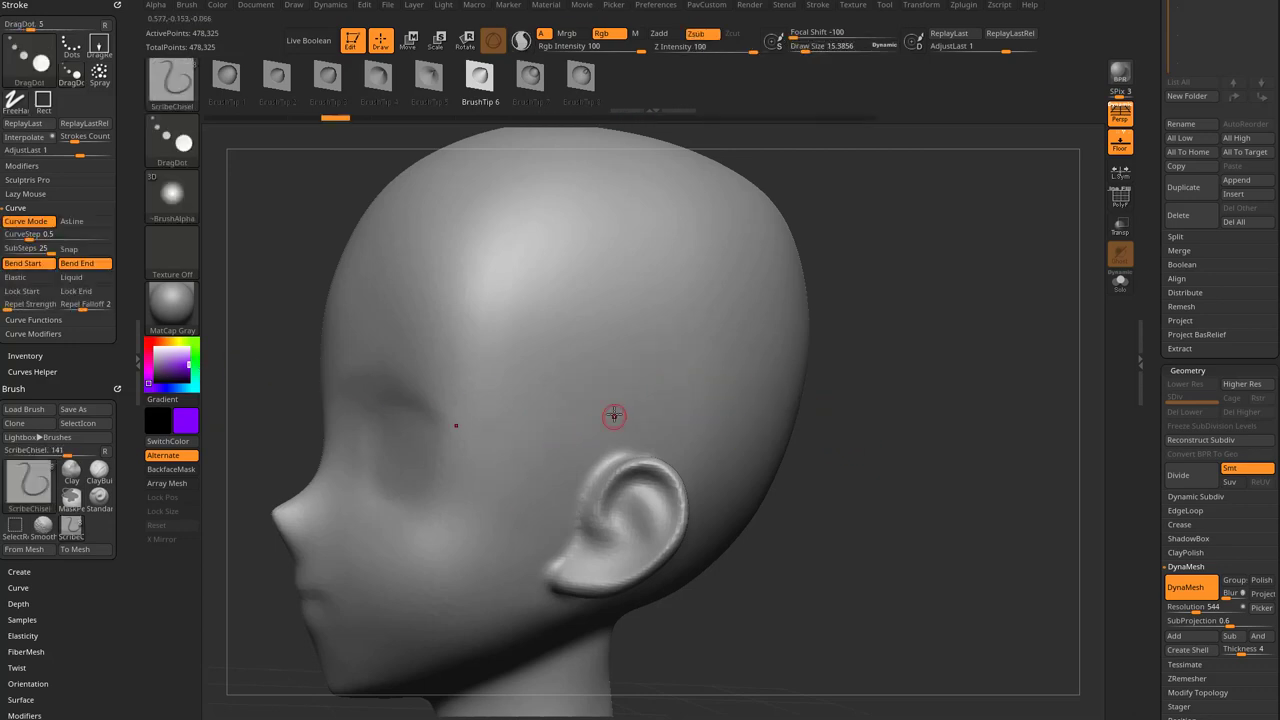
Step: Carve a wavy purple curve stroke just above the ear at draw size 31.01
key("s")
mouse_move(616, 411)
left_mouse_down()
mouse_move(629, 409)
mouse_move(617, 407)
left_mouse_up()
key("s")
left_click_drag(718, 394, 721, 397)
left_click_drag(604, 393, 508, 447)
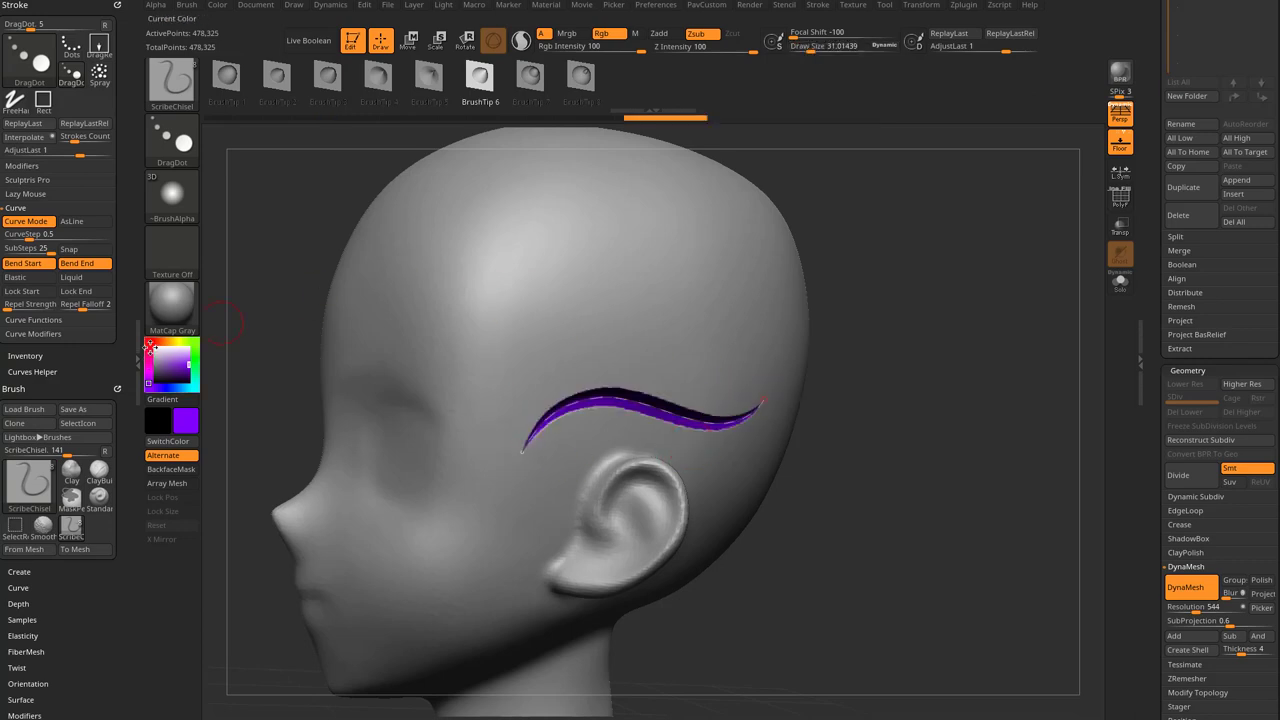
Step: Carve a thin red wavy stroke across the upper head at draw size 13.83 and interpolate between it and the purple stroke
left_click(194, 352)
key("s")
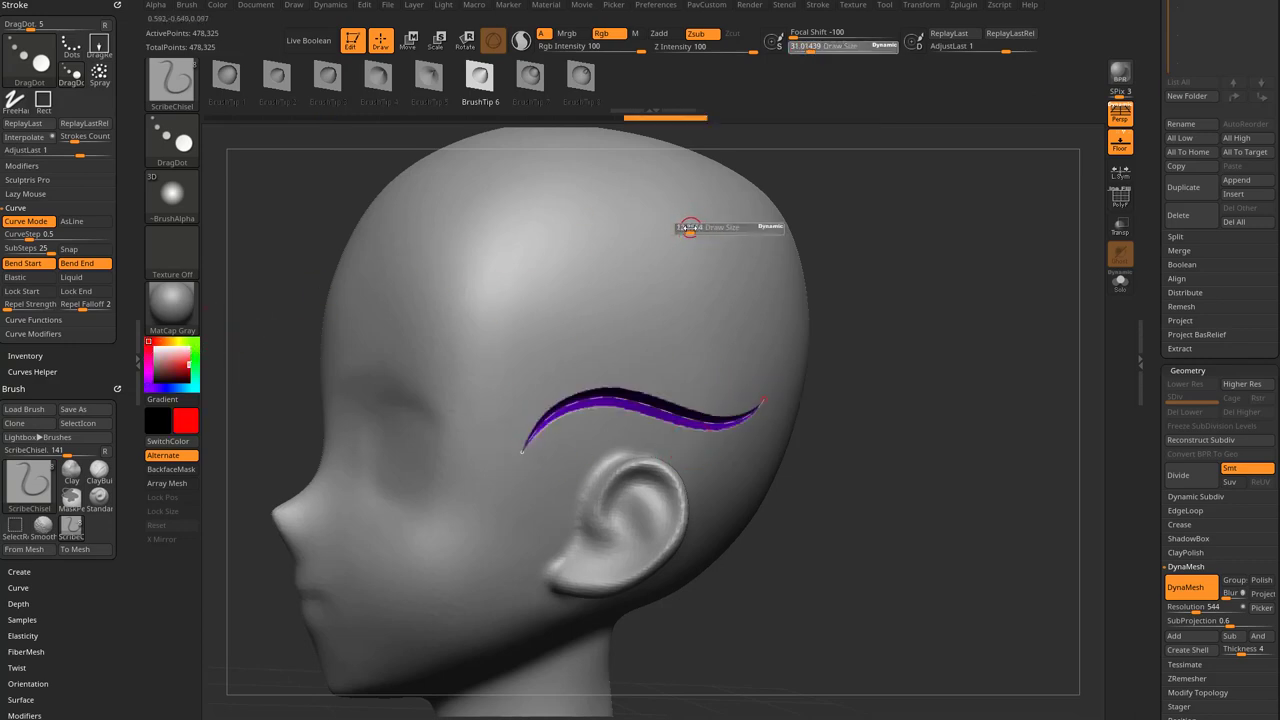
left_click(690, 220)
left_click_drag(524, 213, 498, 228)
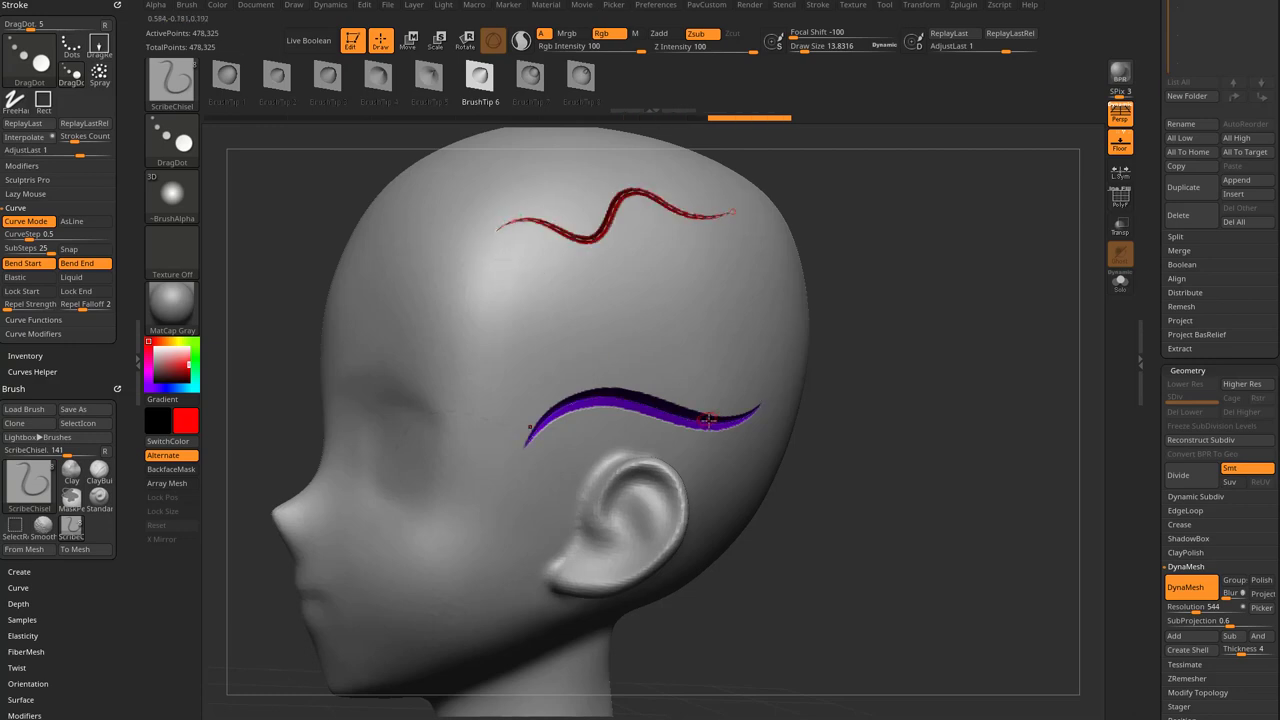
left_click(24, 136)
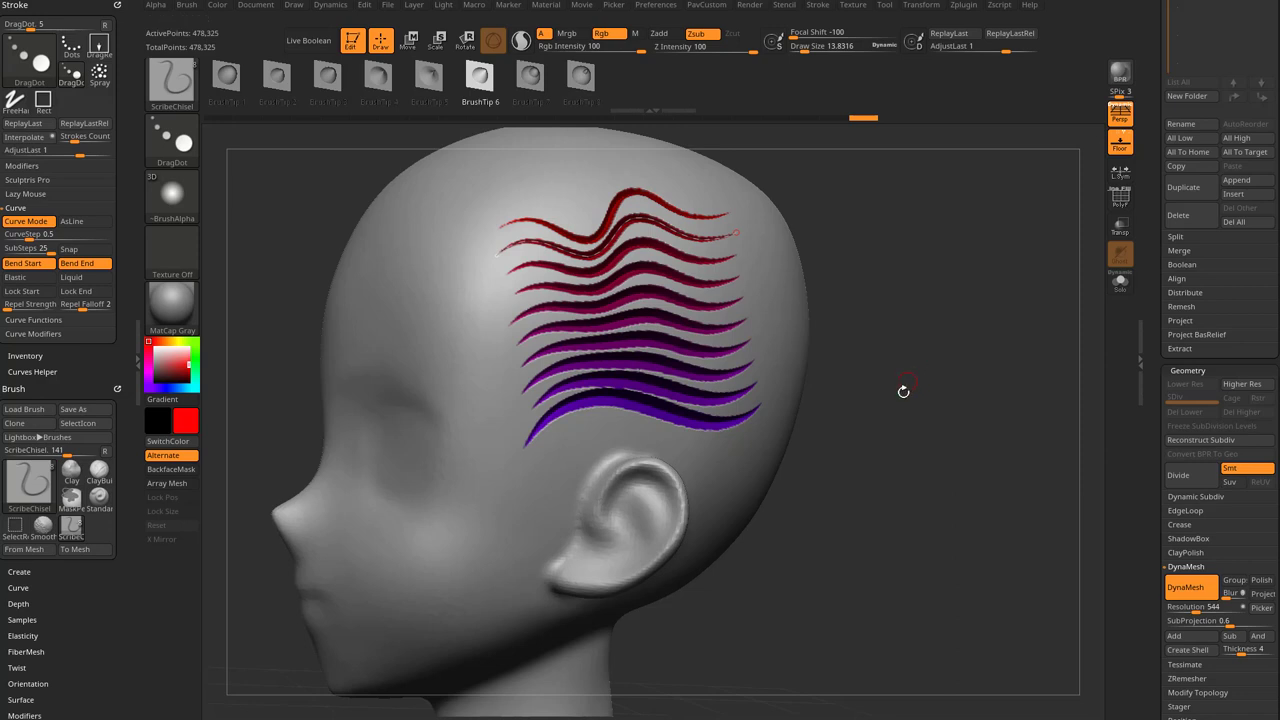
Step: Undo the interpolated strokes on the head and carve a purple wavy stroke above the ear at draw size 35.81 and Z Intensity 100
mouse_move(903, 391)
left_mouse_down()
mouse_move(914, 357)
mouse_move(966, 357)
mouse_move(625, 326)
mouse_move(914, 357)
left_mouse_up()
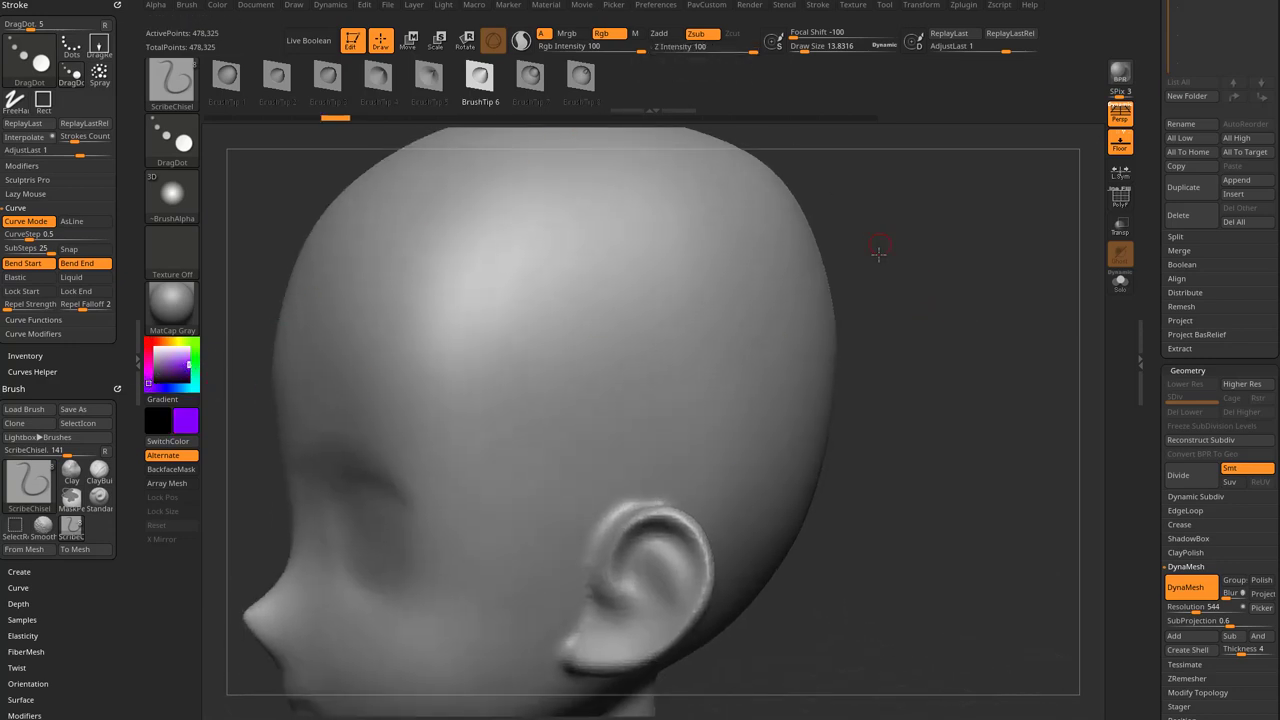
left_click(661, 297)
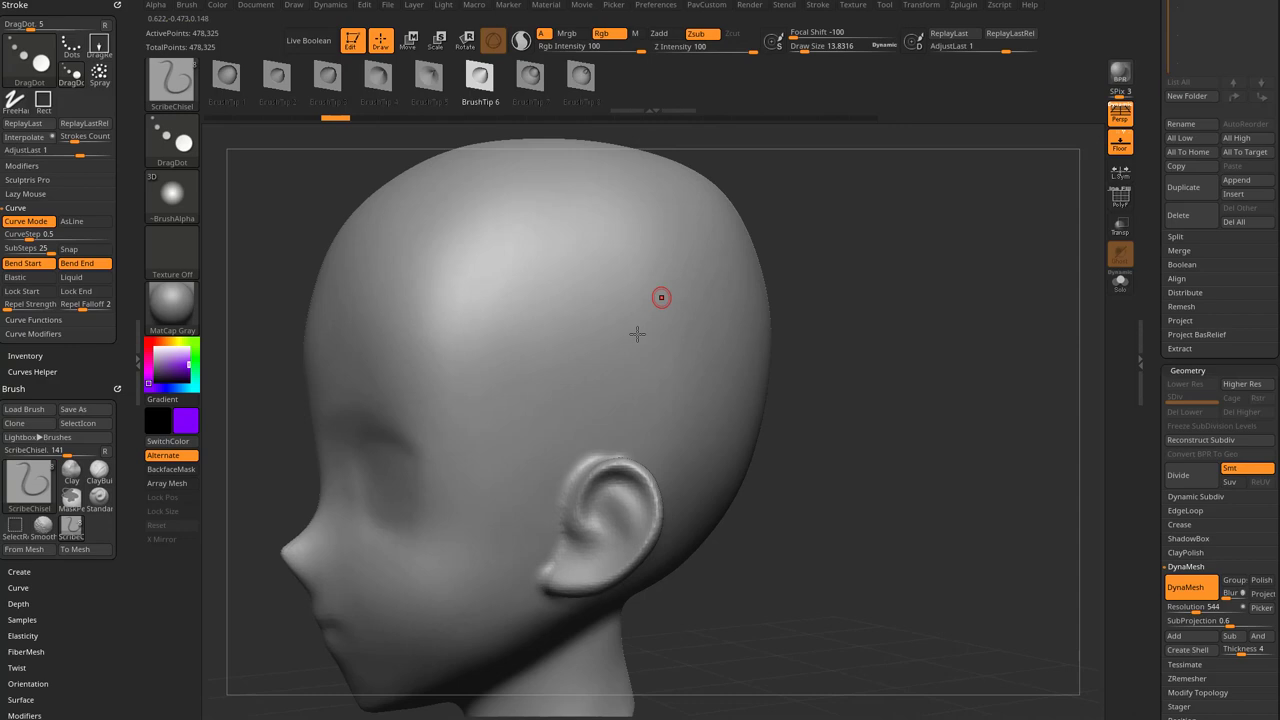
mouse_move(705, 367)
left_mouse_down()
mouse_move(578, 387)
mouse_move(460, 441)
left_mouse_up()
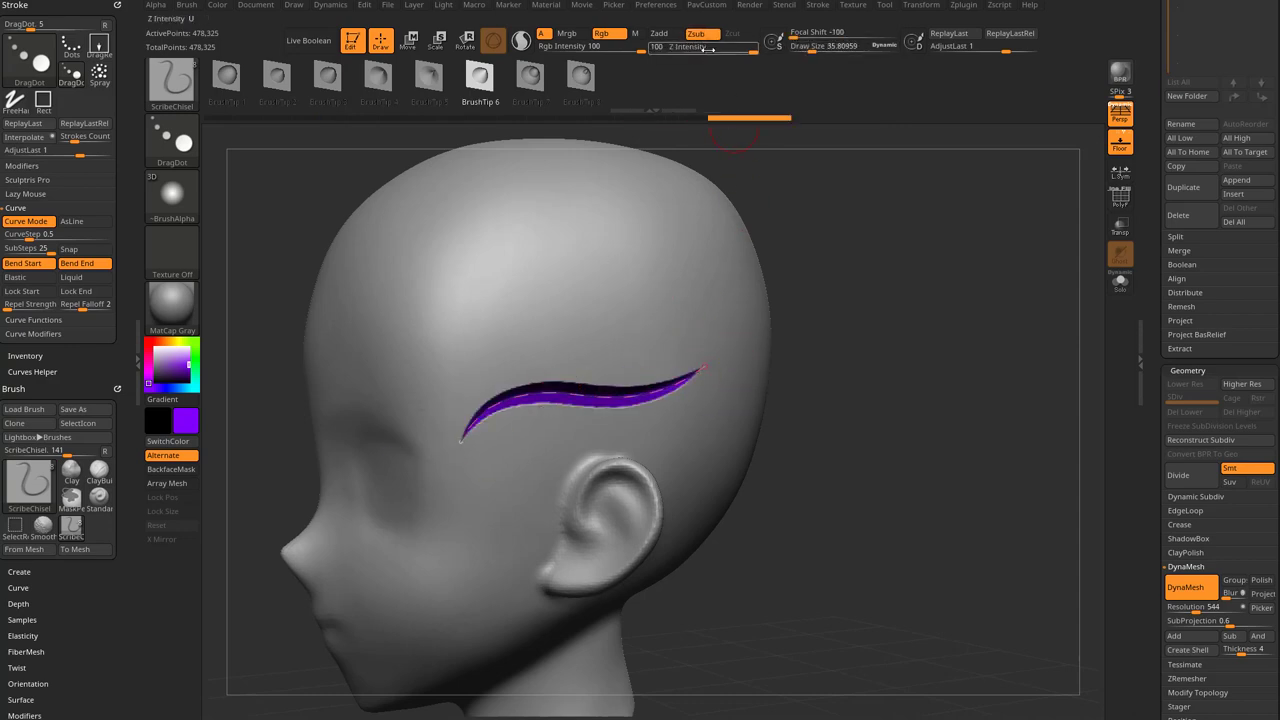
Step: Carve a red wavy stroke across the upper head at draw size 18.76 and Z Intensity 28
key("s")
left_click_drag(598, 219, 592, 221)
left_click_drag(718, 49, 706, 50)
left_click(143, 358)
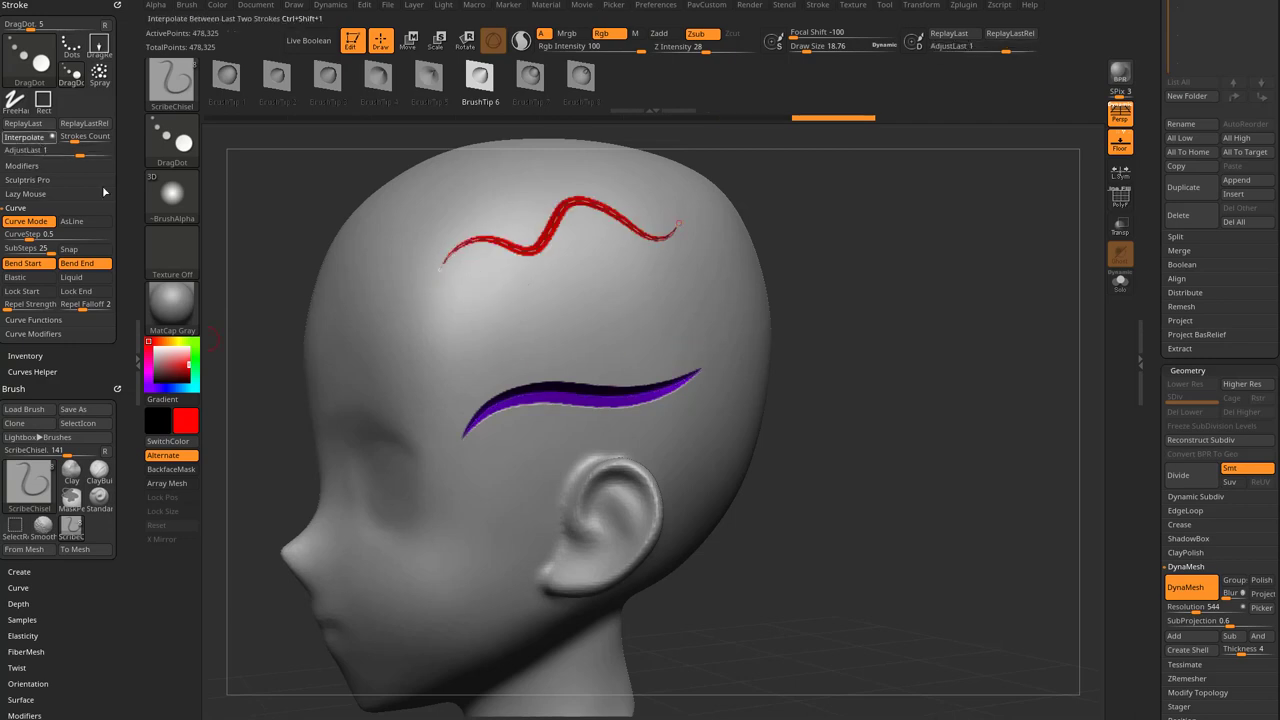
Step: Interpolate between the purple and red strokes on the head and examine the blended strokes from several angles
mouse_move(884, 310)
left_mouse_down()
mouse_move(931, 314)
mouse_move(834, 336)
left_mouse_up()
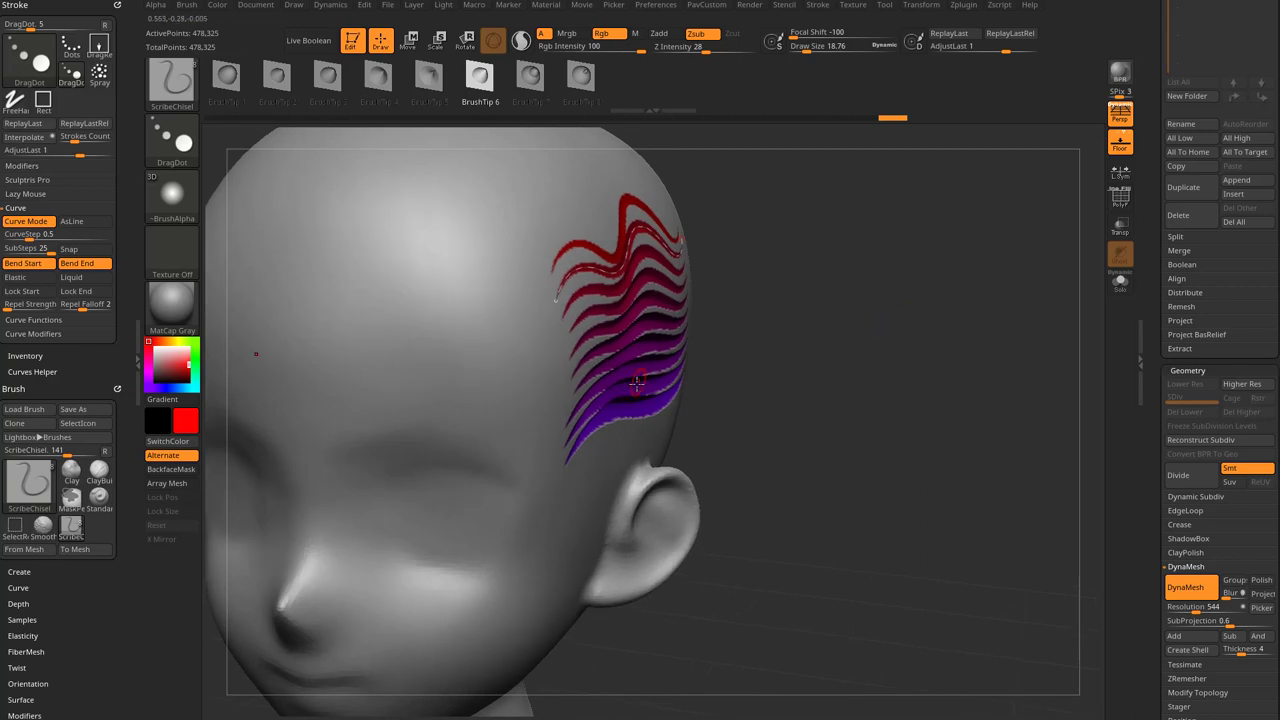
mouse_move(991, 314)
left_mouse_down()
mouse_move(923, 306)
mouse_move(591, 387)
left_mouse_up()
mouse_move(800, 300)
left_mouse_down()
mouse_move(880, 294)
mouse_move(924, 366)
left_mouse_up()
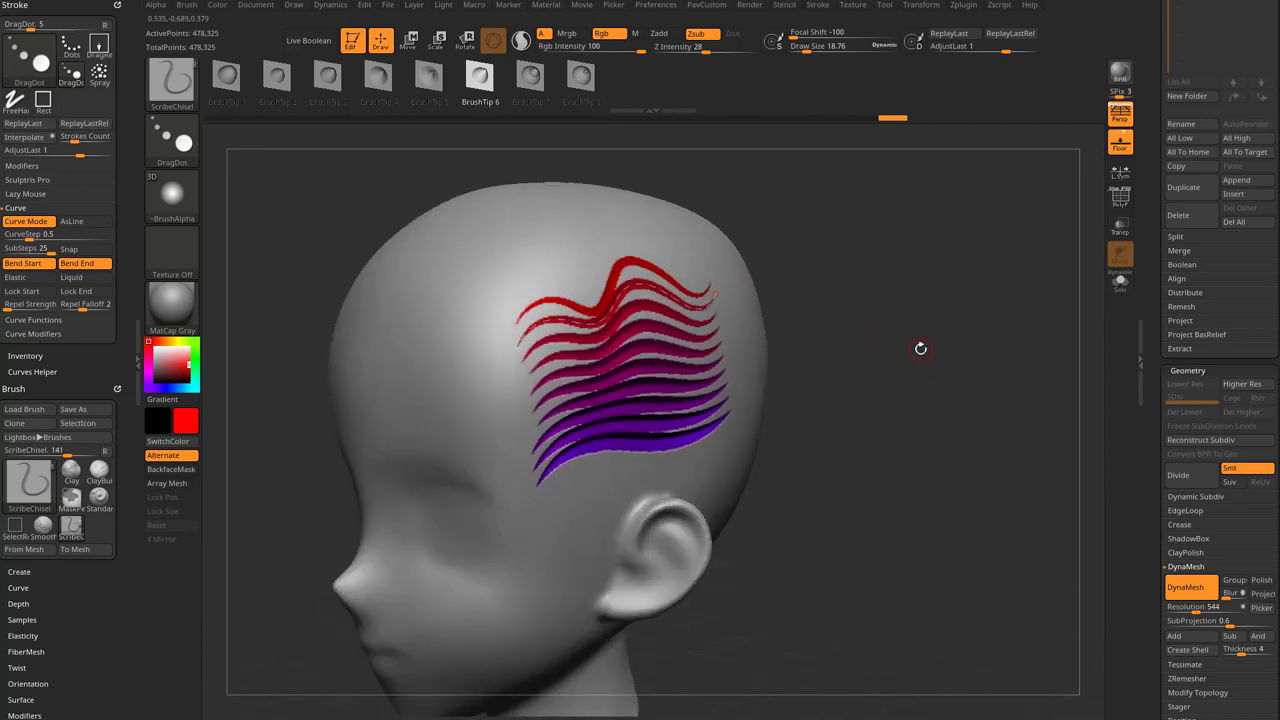
Step: Switch the active tool from the head to the Plane3D primitive
scroll(1159, 533, "up", 5)
left_click(1192, 155)
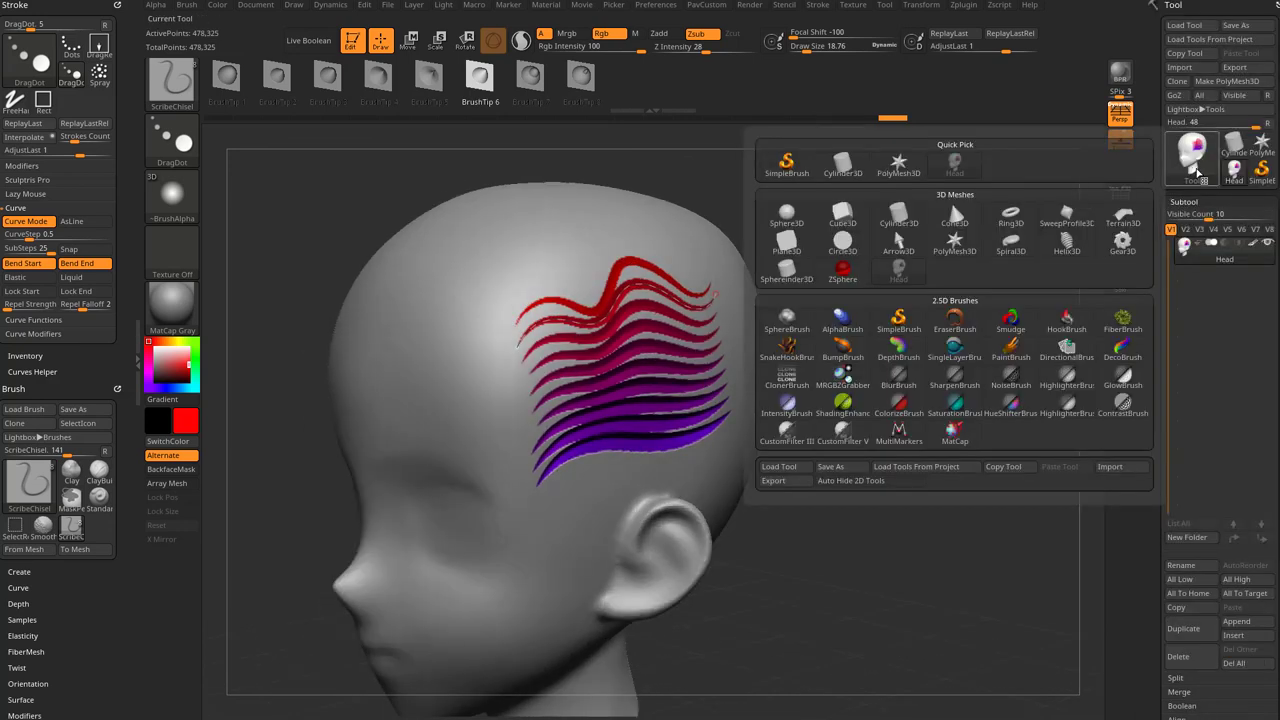
left_click(787, 246)
Step: Show the plane front-on without floor grid or perspective, with its polypaint display switched off
left_click(1120, 152)
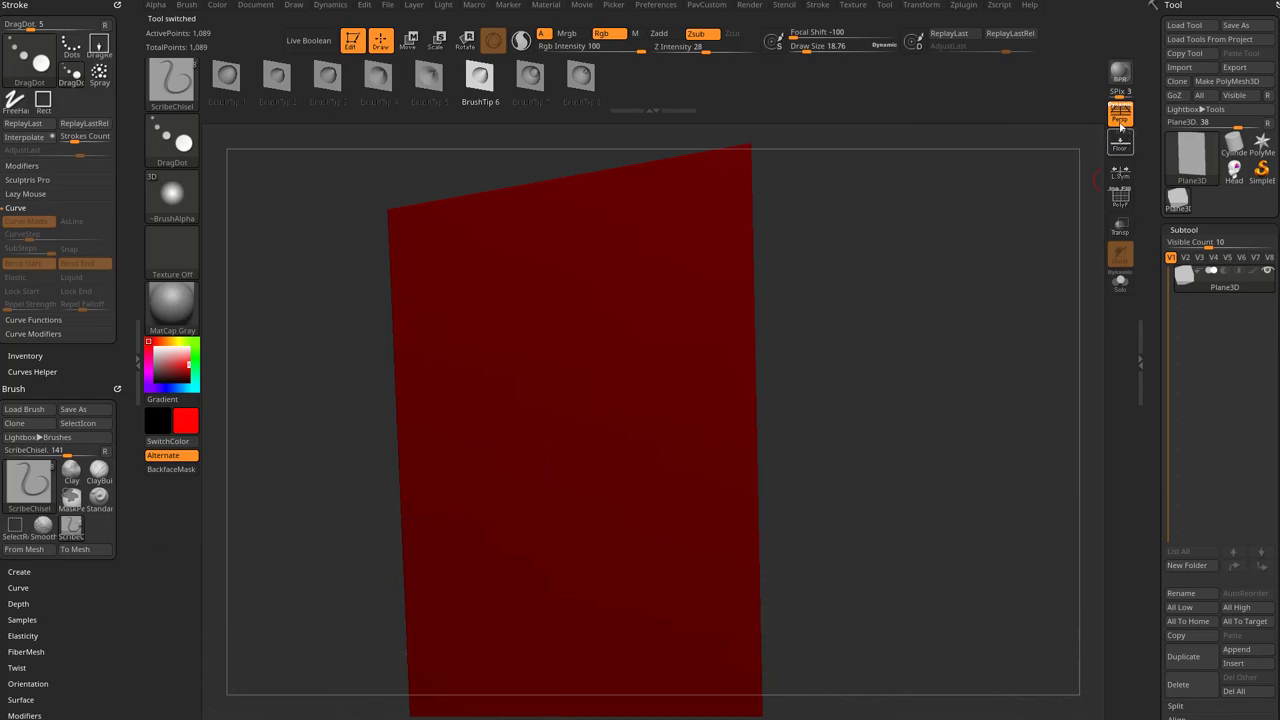
left_click(1121, 122)
left_click_drag(980, 337, 939, 291, "shift")
left_click(1252, 272)
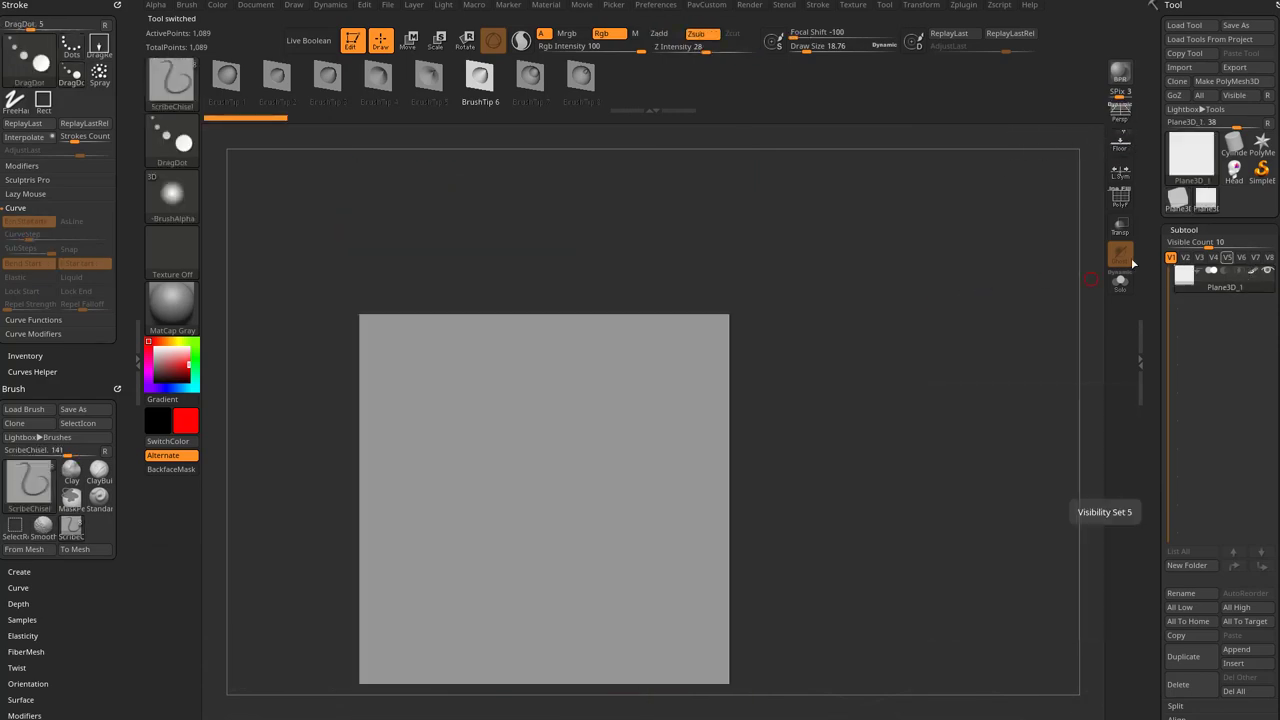
key("f")
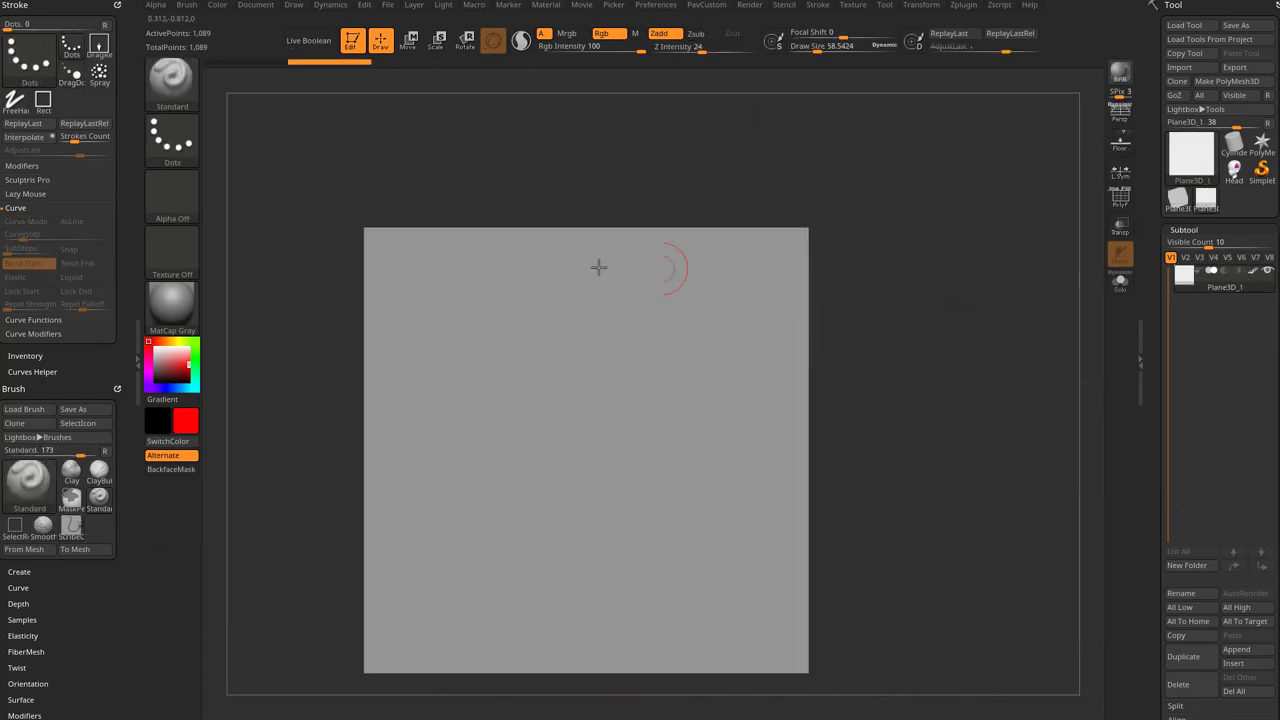
Step: Select the Standard sculpting brush and centre the plane in the canvas
key("b")
key("s")
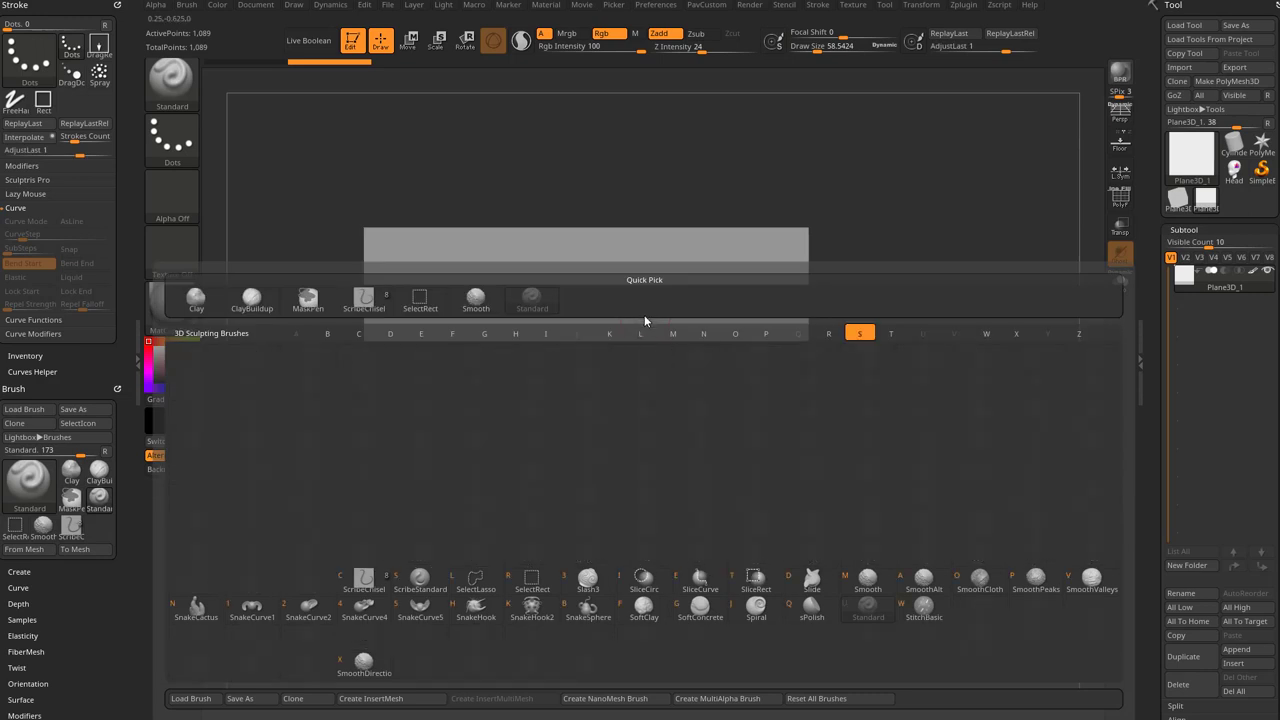
key("t")
left_click_drag(914, 258, 929, 238, "alt")
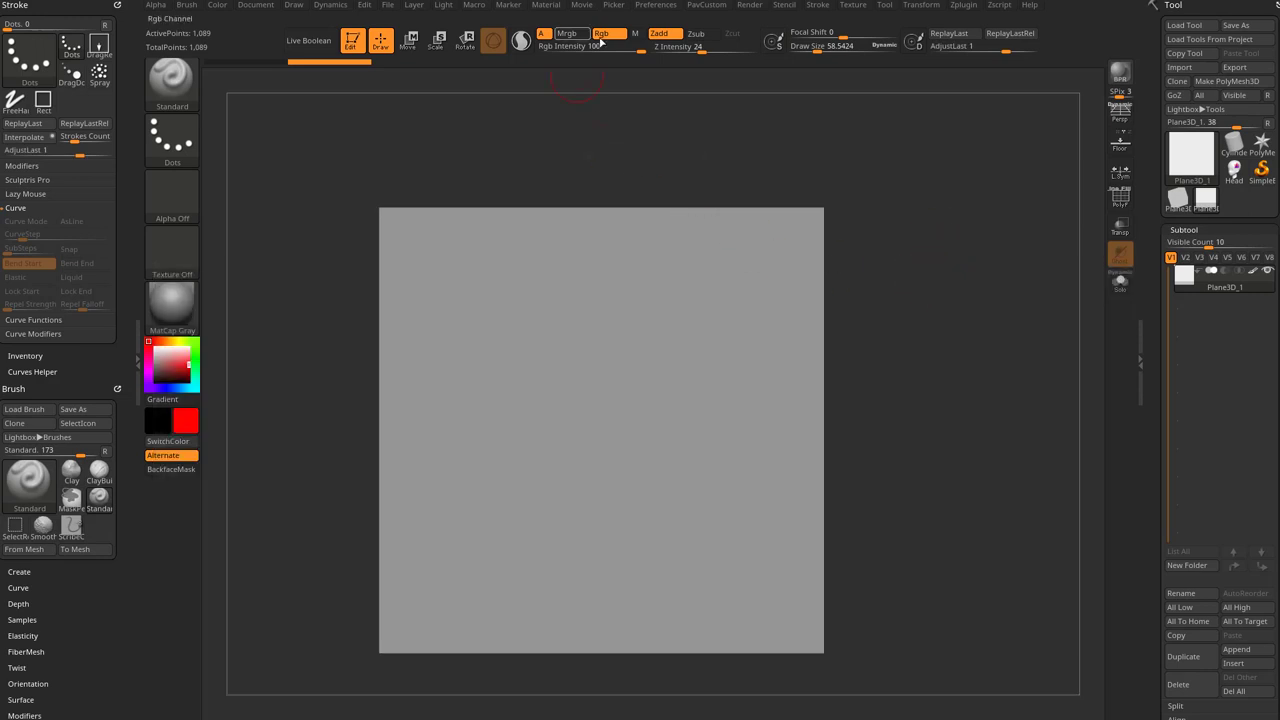
left_click_drag(934, 325, 914, 304, "alt")
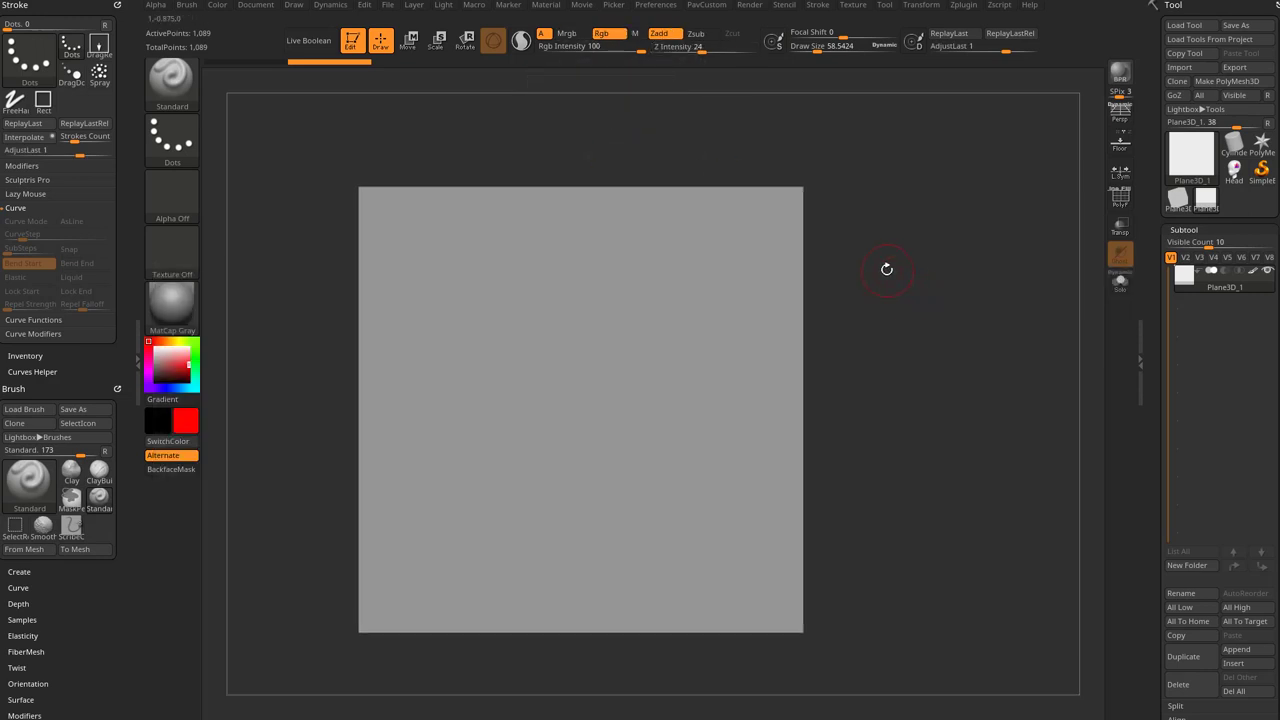
Step: Set the main colour to red and the secondary colour to yellow, and open the Tablet preferences to check Color Gradient
left_click(157, 419)
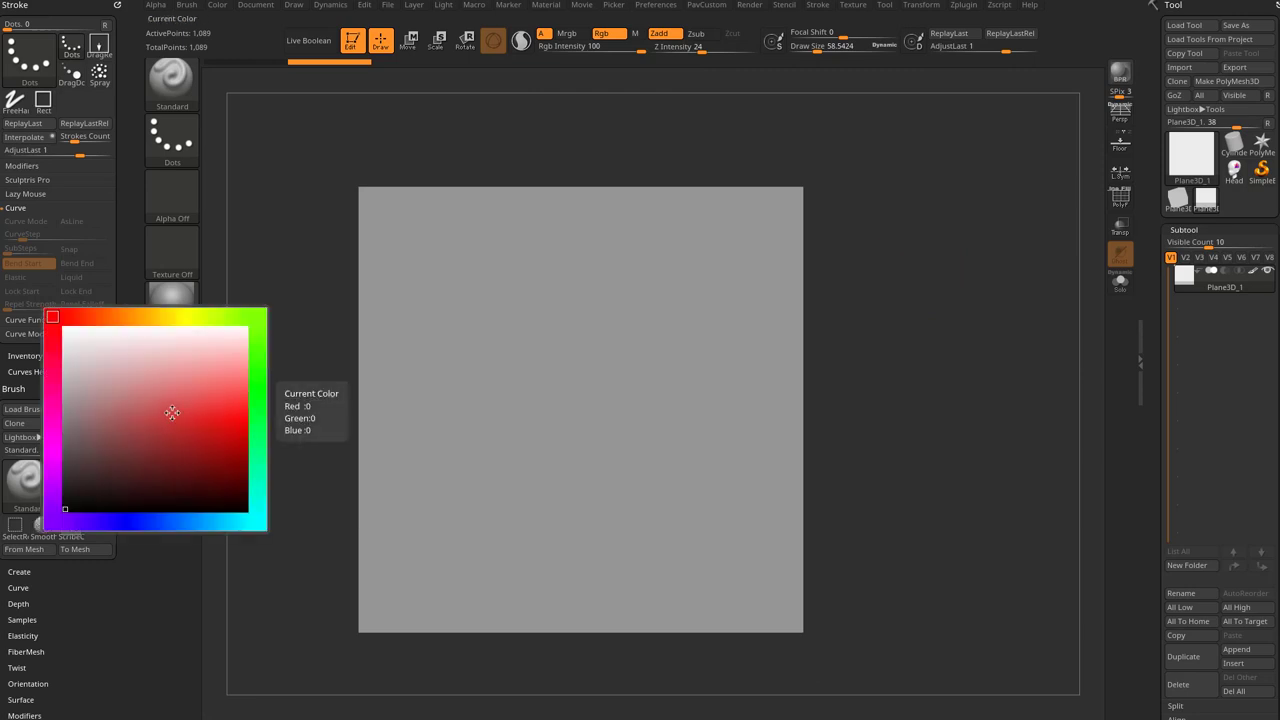
left_click(245, 433)
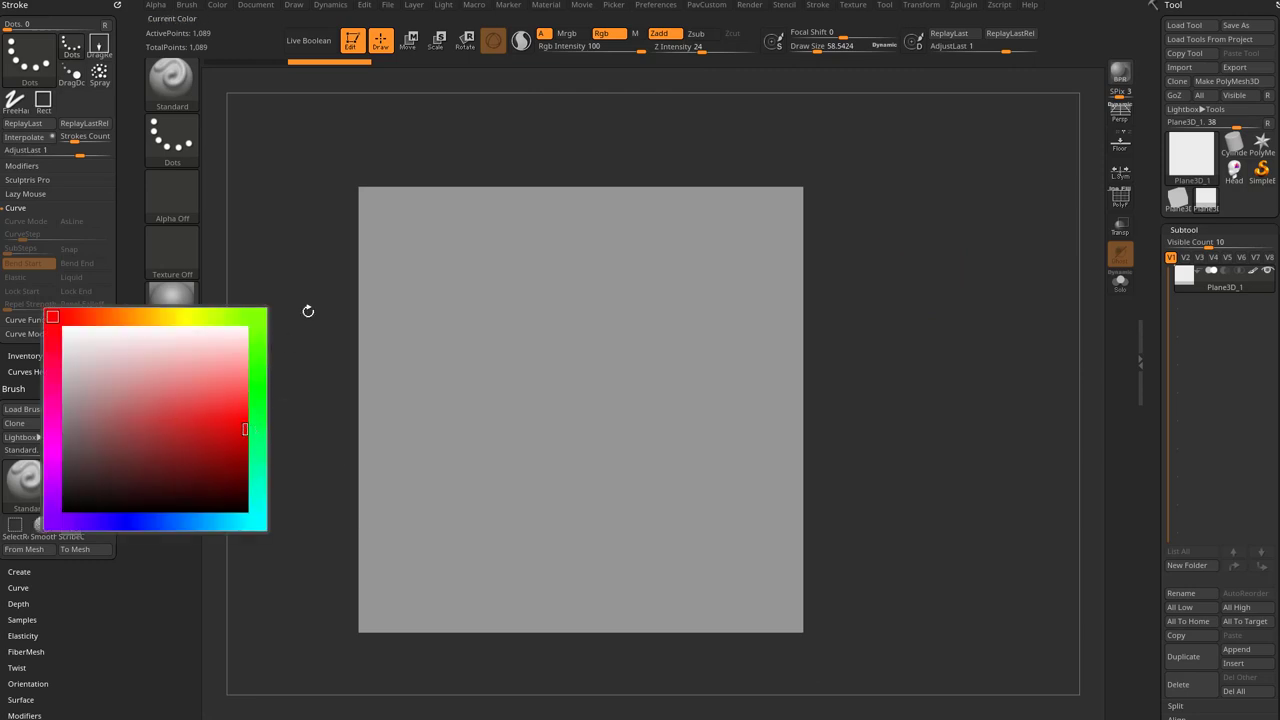
mouse_move(245, 430)
left_mouse_down()
mouse_move(192, 315)
mouse_move(204, 313)
left_mouse_up()
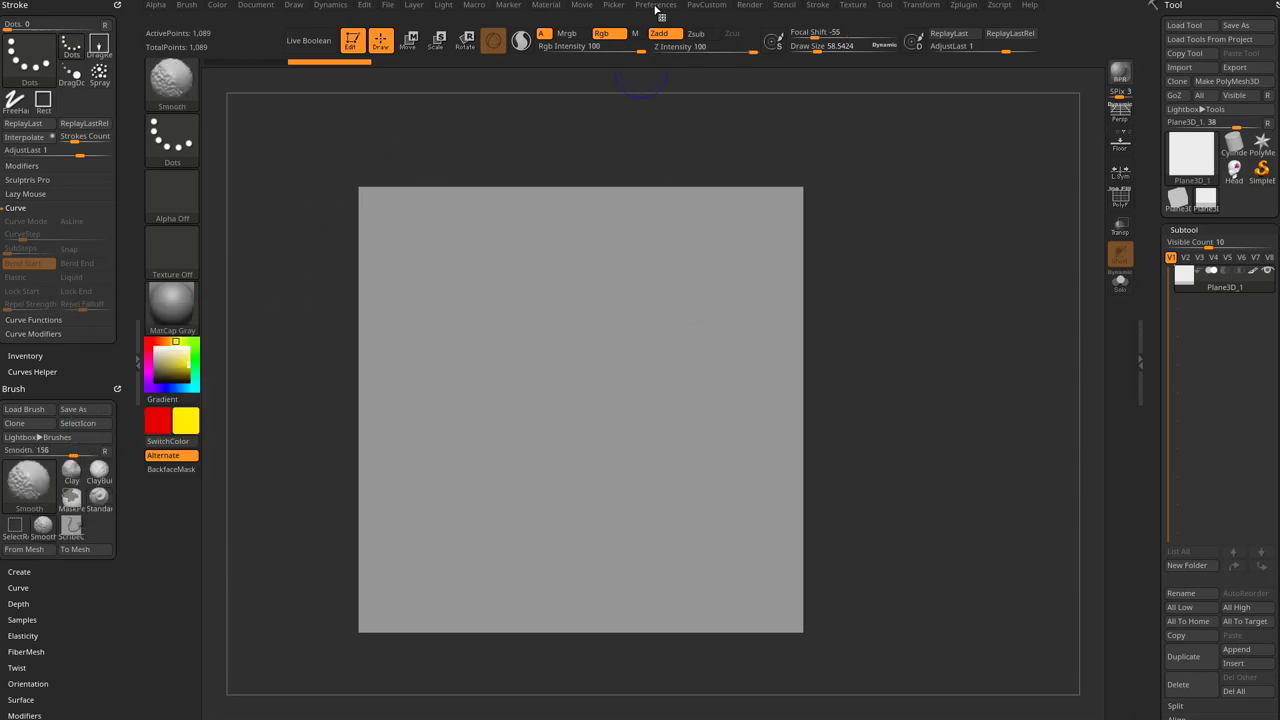
left_click(656, 5)
left_click(673, 323)
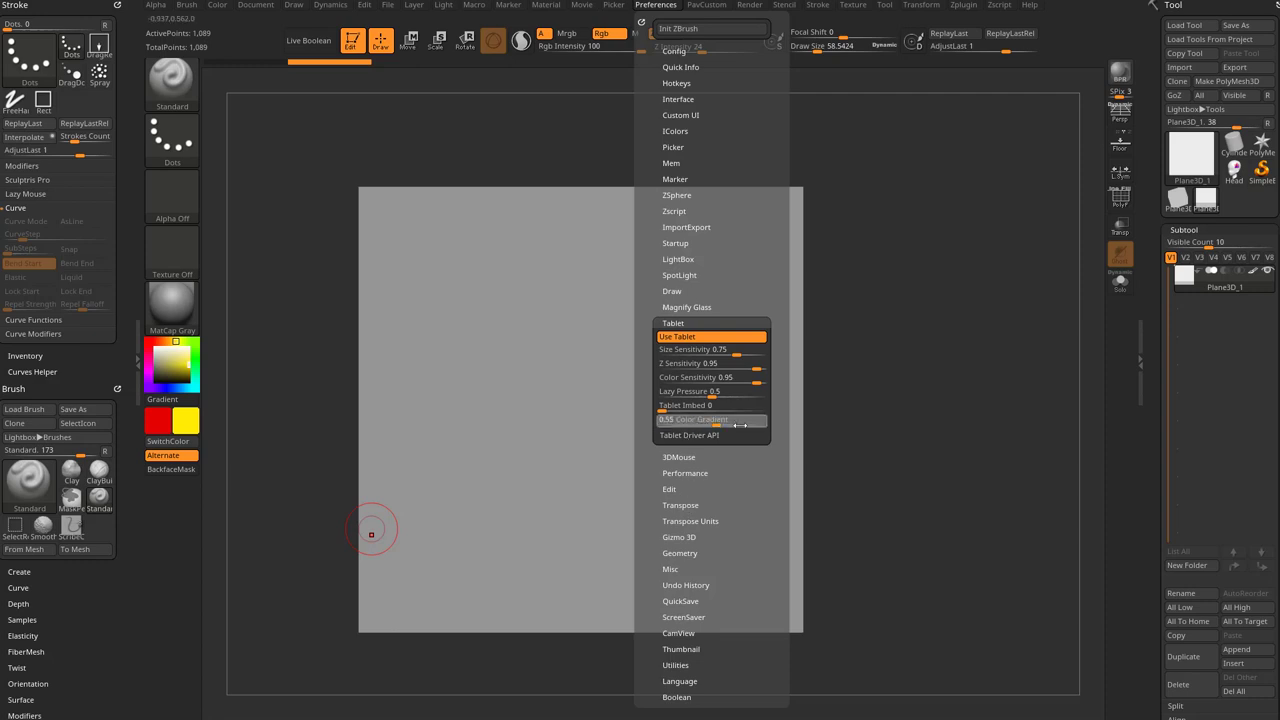
Step: Convert the plane primitive to a PolyMesh3D and switch off its polypaint display
left_click(426, 241)
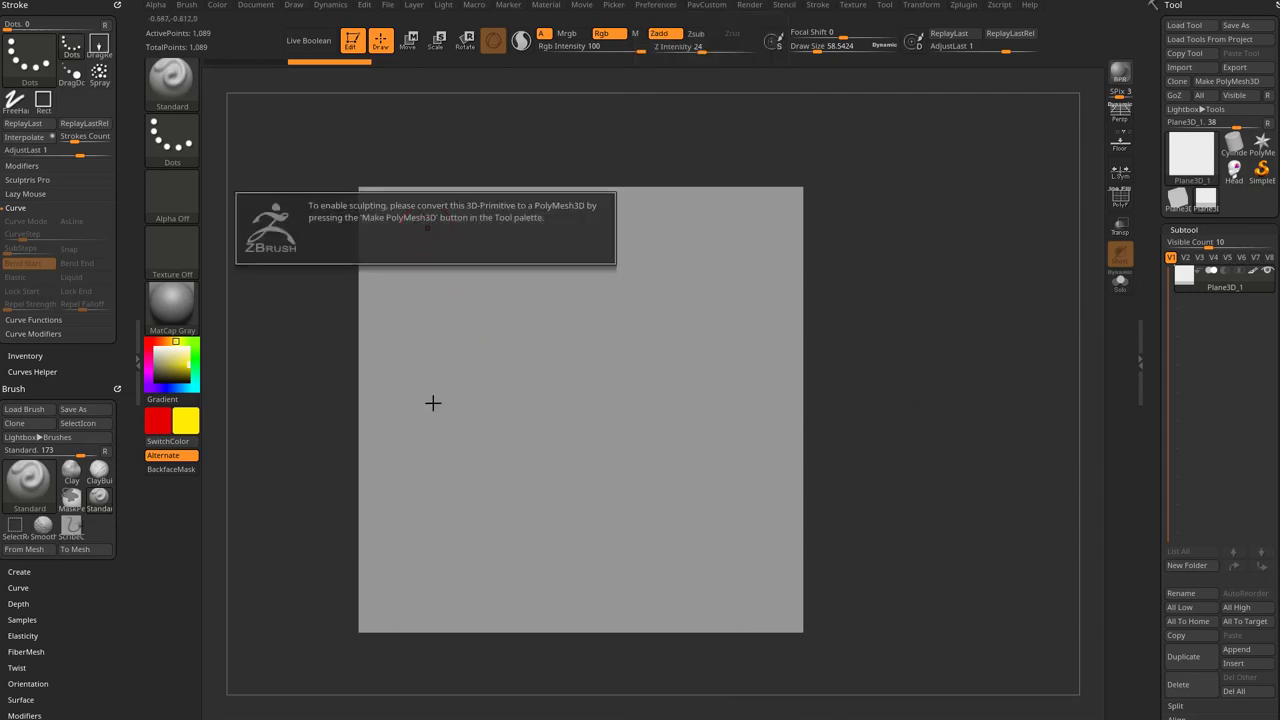
left_click(1228, 82)
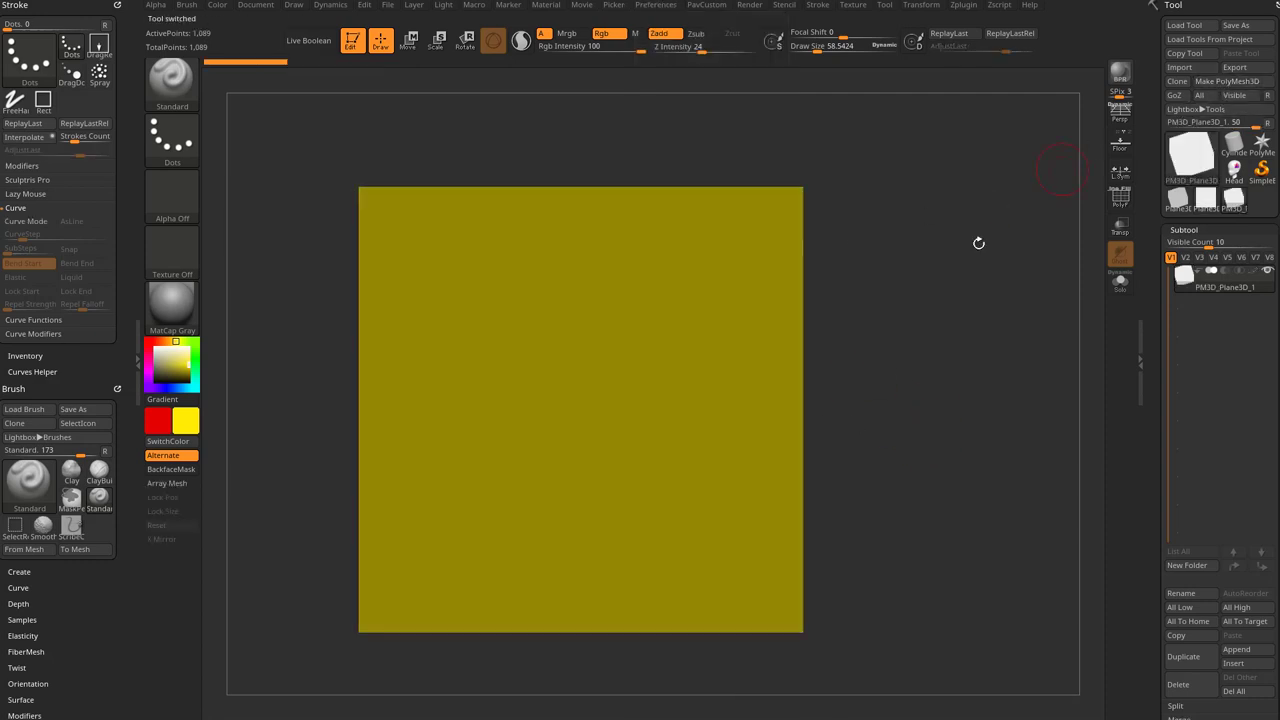
mouse_move(948, 304)
left_mouse_down("alt")
mouse_move(941, 291)
mouse_move(902, 324)
left_mouse_up("alt")
left_click(1253, 272)
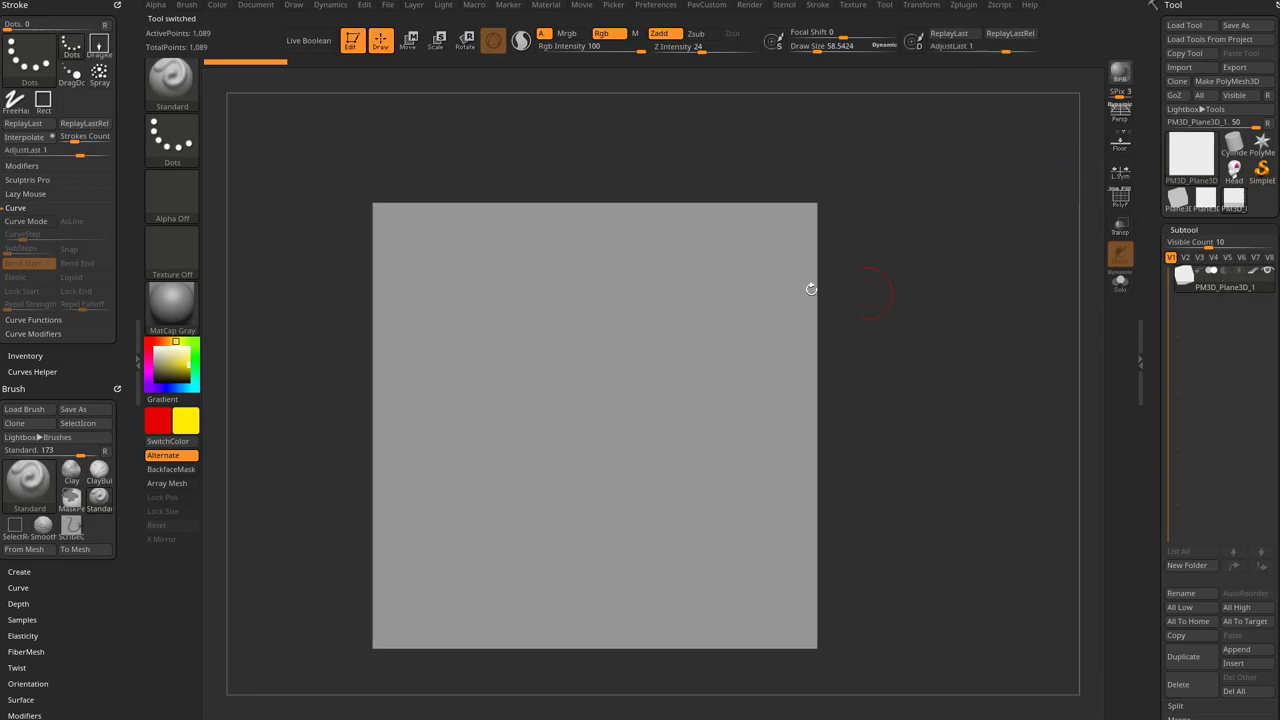
Step: Try a vertical stroke on the plane, undo it, and subdivide the mesh up to 263,169 points
left_click(388, 291)
mouse_move(427, 273)
left_mouse_down()
mouse_move(449, 577)
mouse_move(434, 634)
left_mouse_up()
key("ctrl+z")
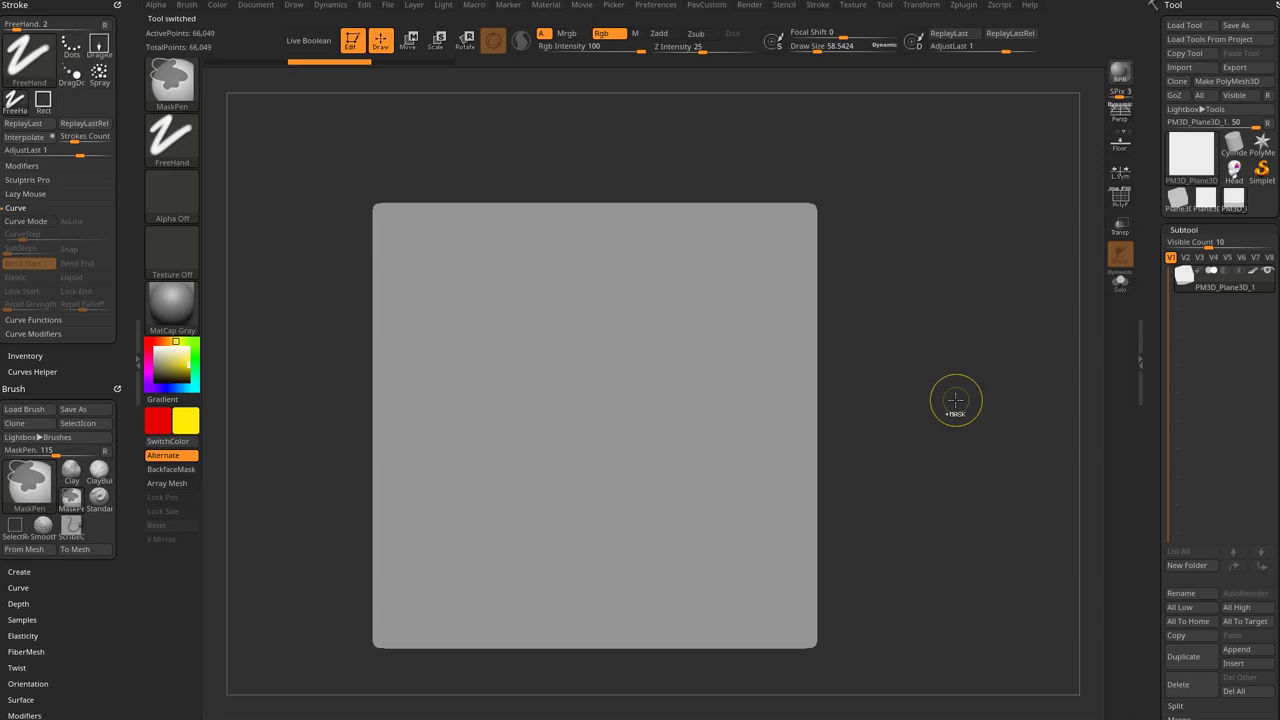
key("ctrl+d")
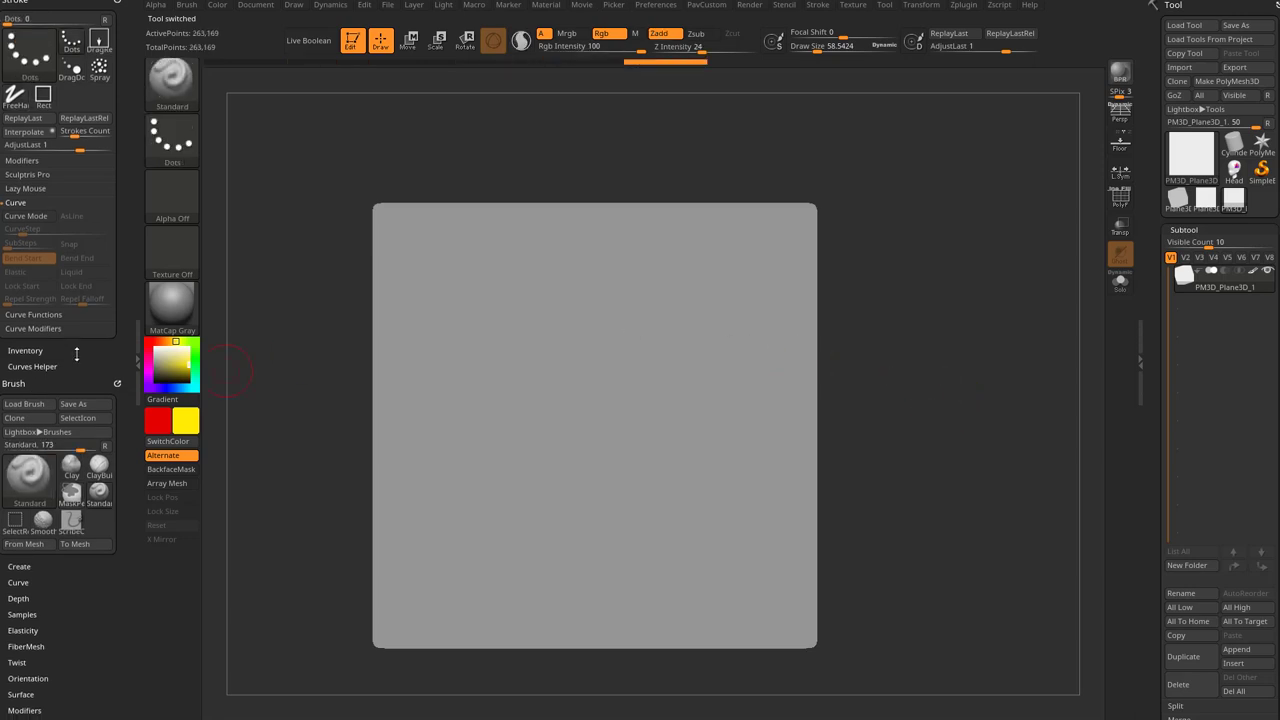
Step: Set the Focal Shift of the Standard brush's Rgb Intensity tablet pressure curve to -100
scroll(76, 353, "down", 5)
left_click(40, 423)
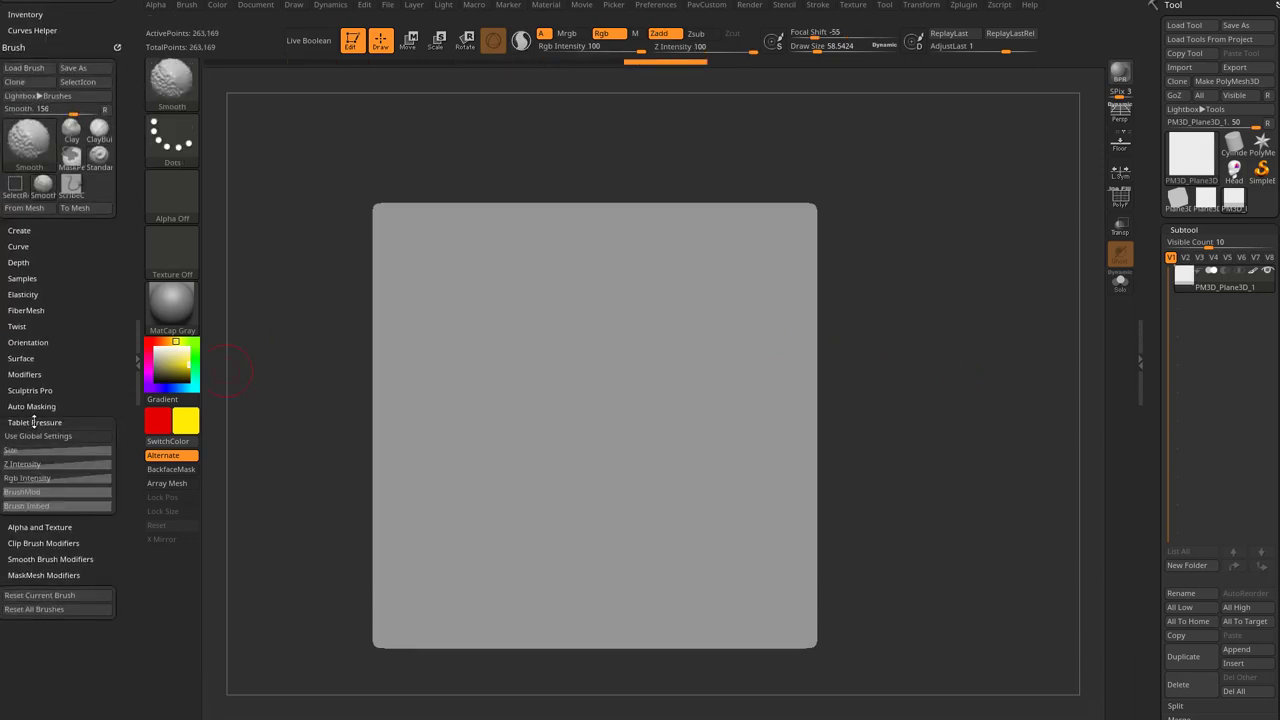
scroll(47, 440, "down", 1)
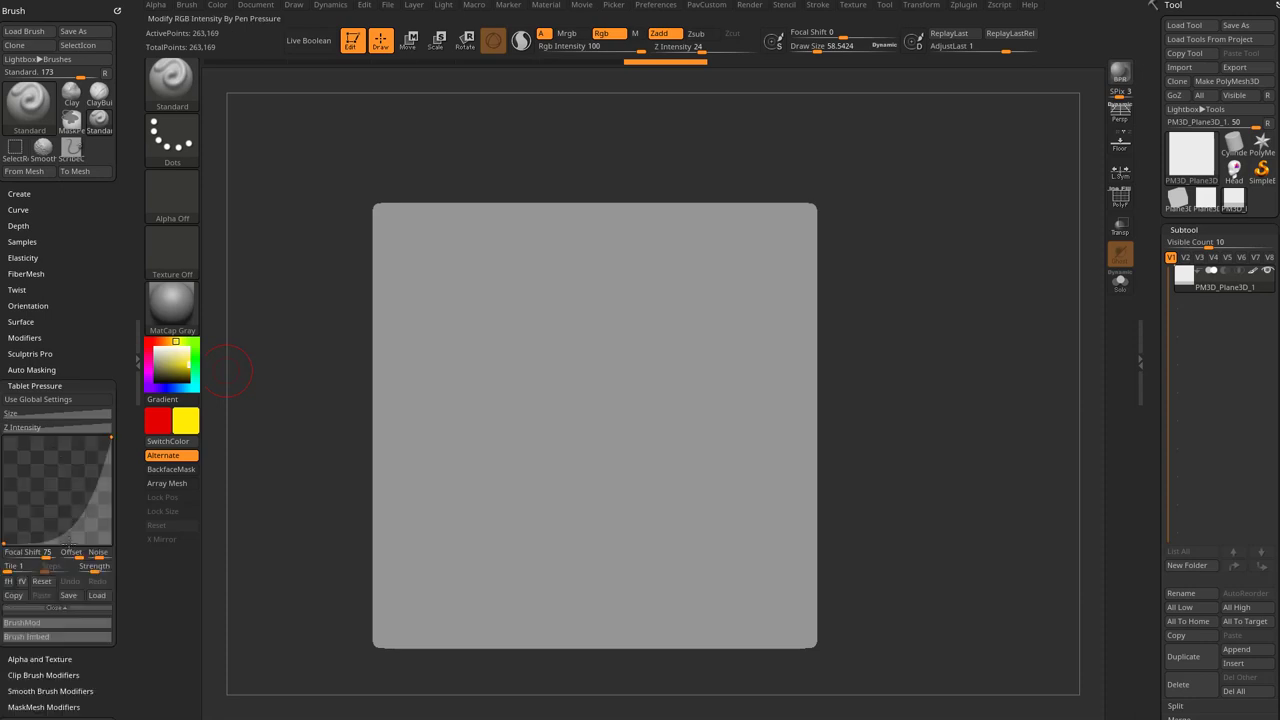
left_click_drag(40, 553, 8, 553)
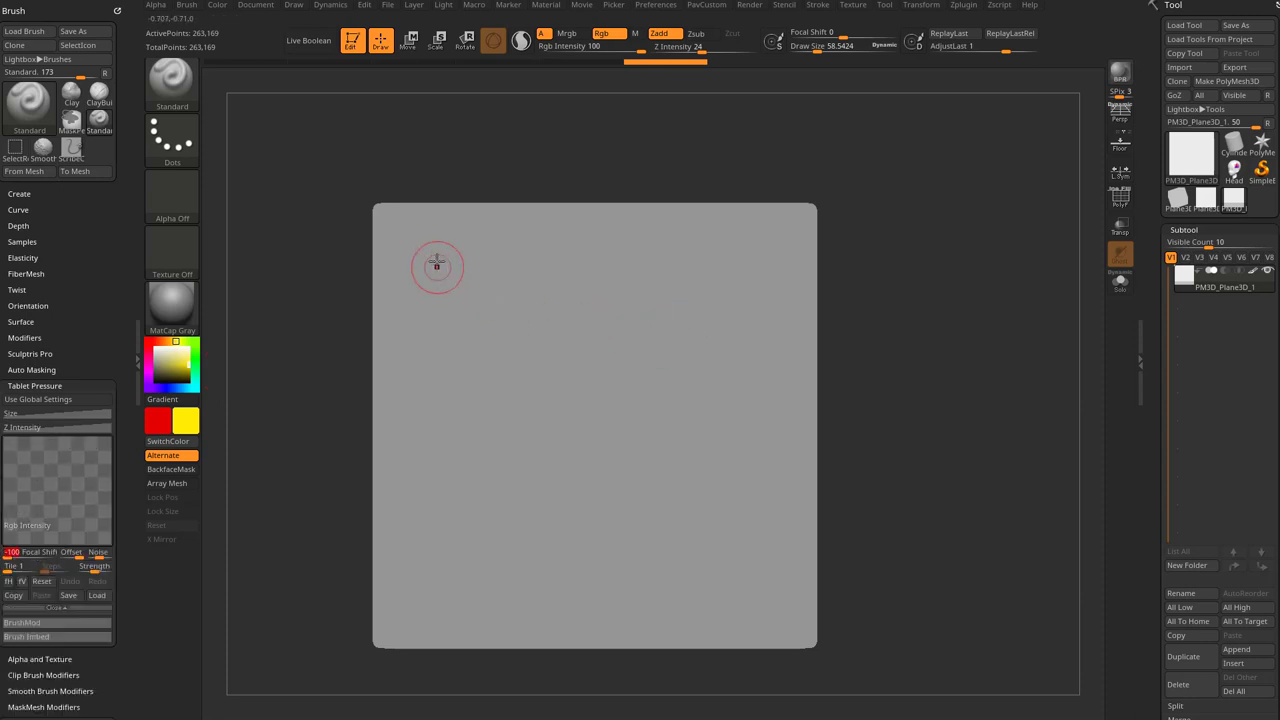
Step: Paint a wavy red-to-yellow stroke down the plane's left side, undoing the trial strokes
mouse_move(447, 245)
left_mouse_down()
mouse_move(440, 491)
mouse_move(457, 598)
left_mouse_up()
key("ctrl+z")
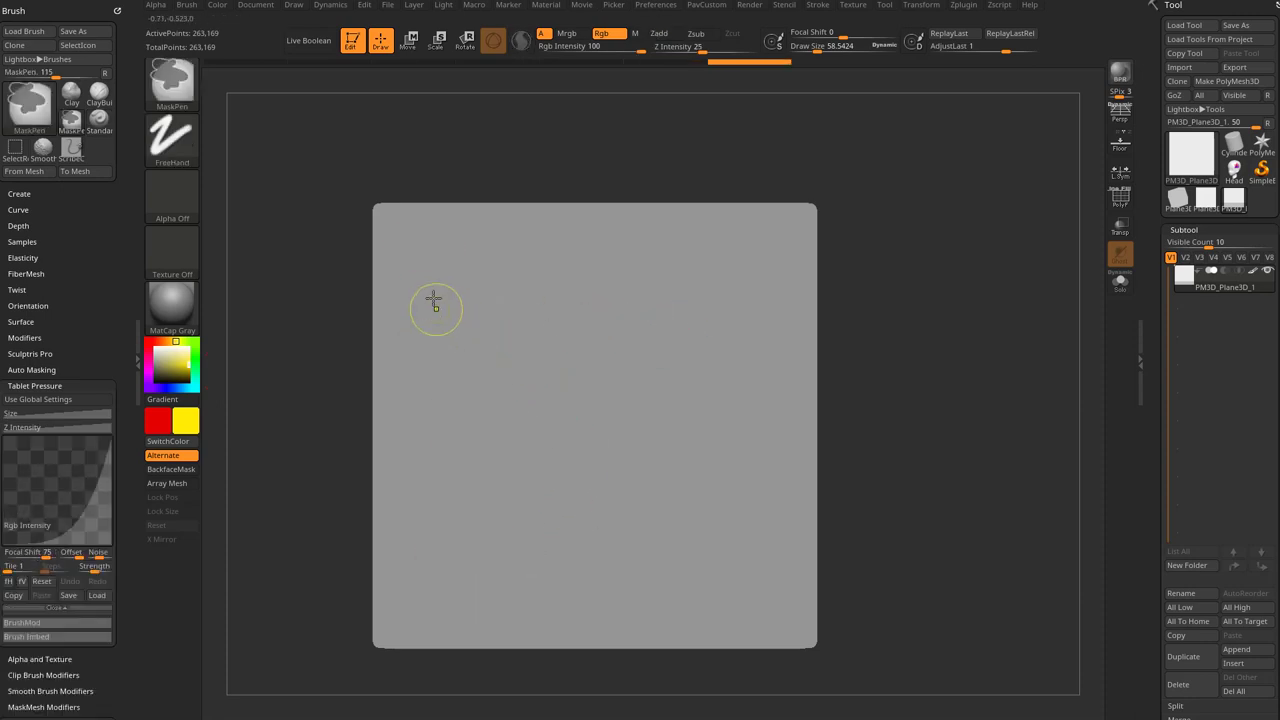
mouse_move(432, 250)
left_mouse_down()
mouse_move(415, 360)
mouse_move(414, 300)
mouse_move(420, 480)
mouse_move(450, 595)
left_mouse_up()
key("ctrl+z")
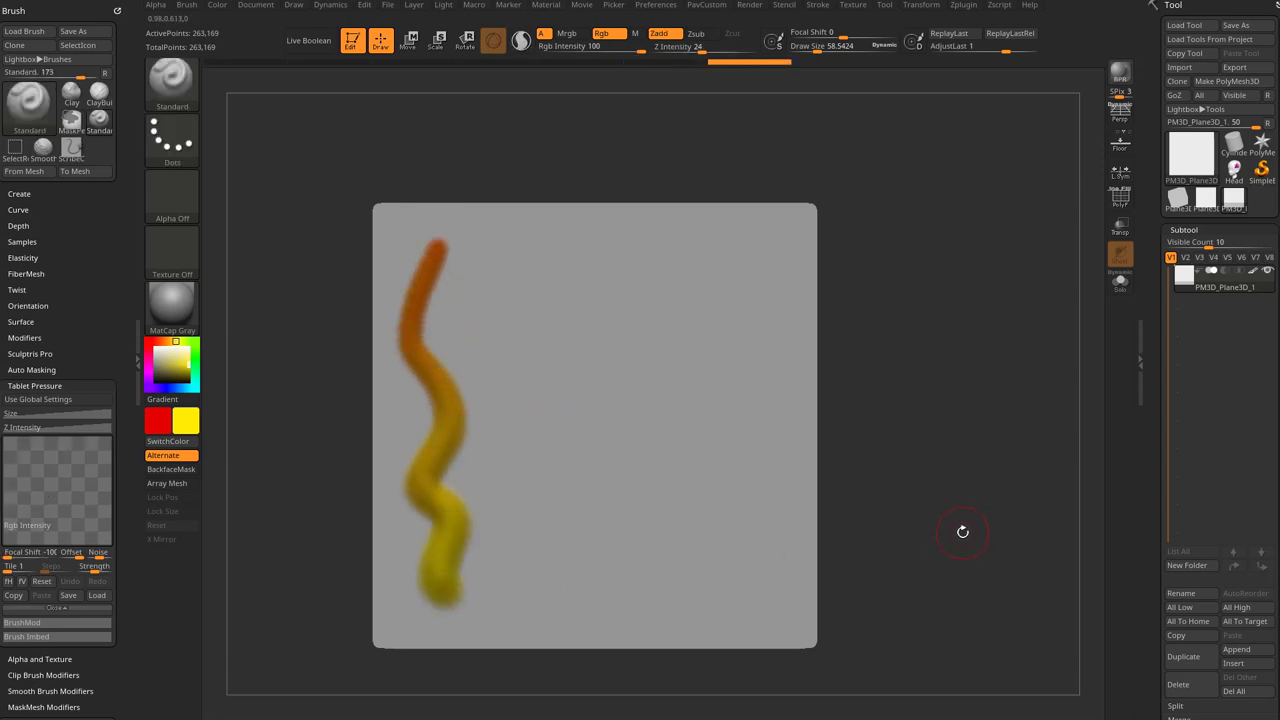
Step: Set the main colour to blue and the secondary colour to cyan
left_click(164, 428)
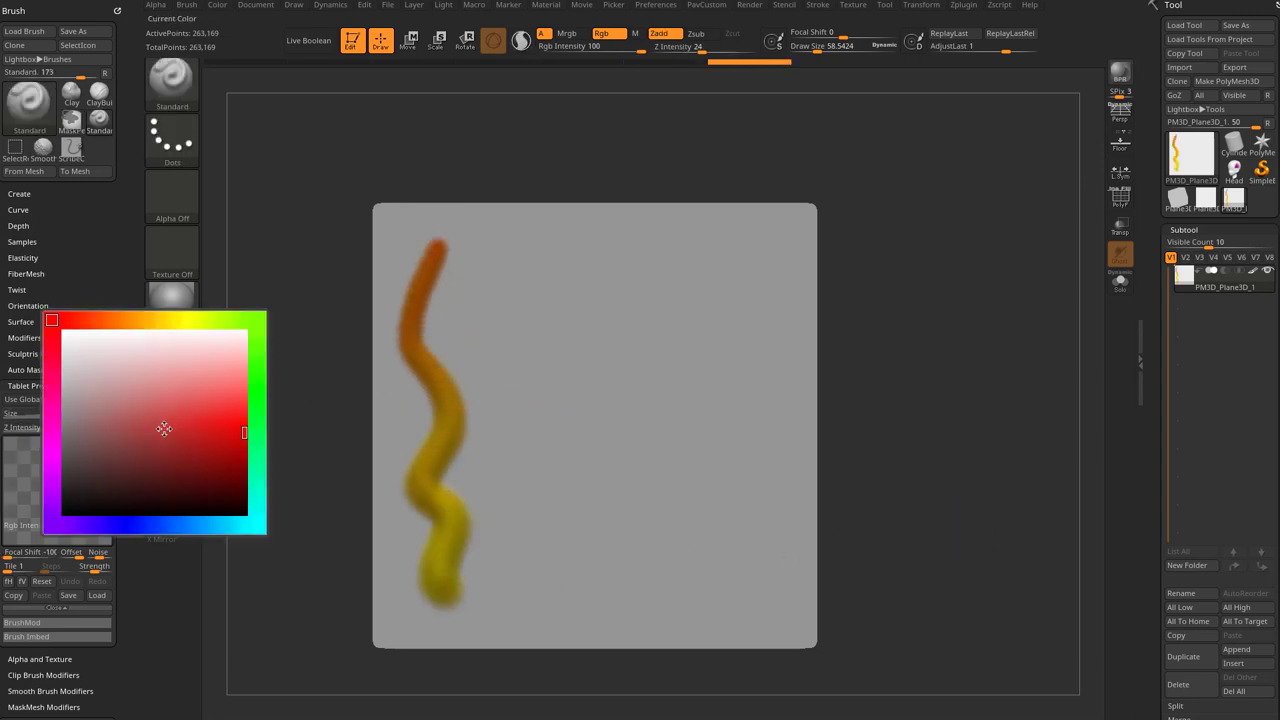
left_click(114, 520)
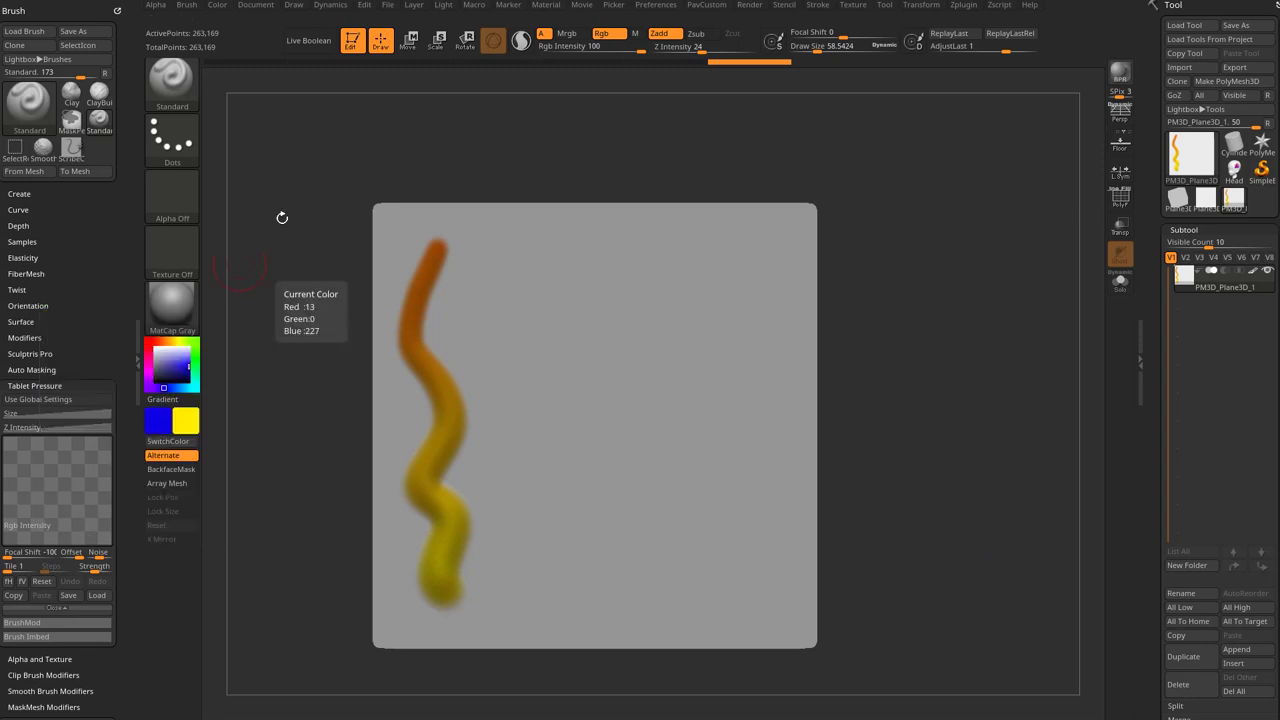
left_click(189, 427)
left_click(289, 524)
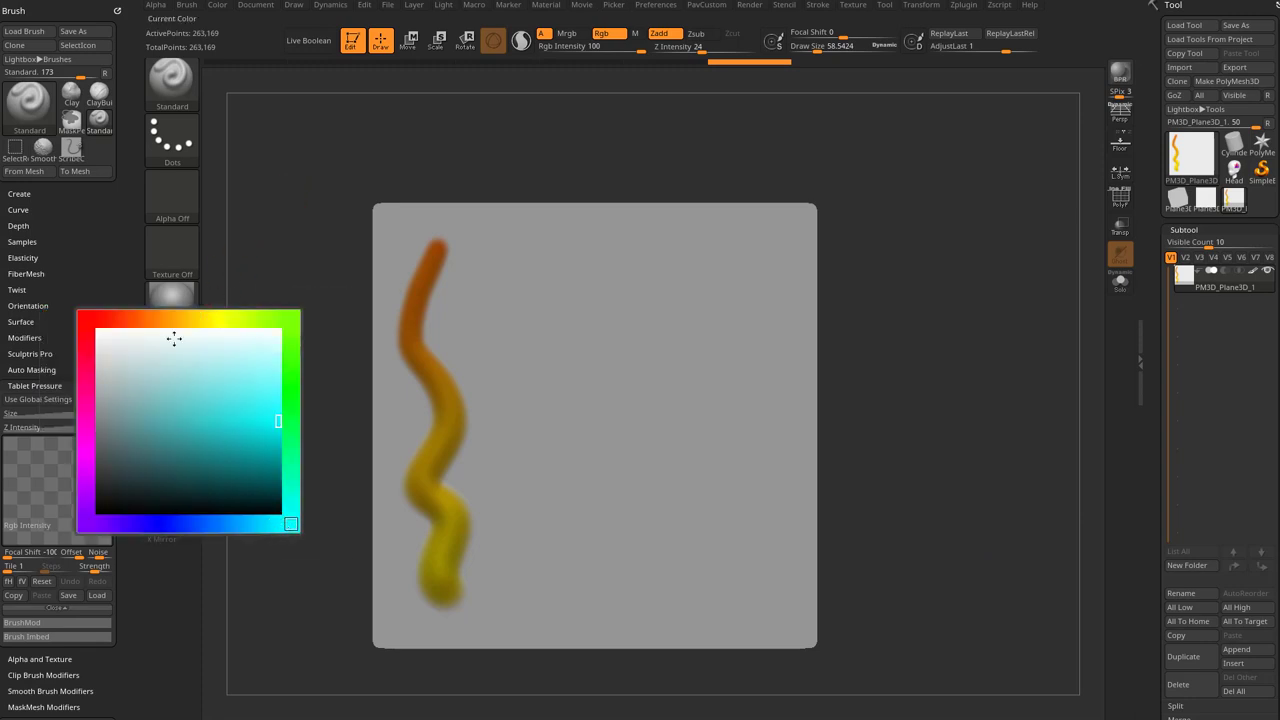
Step: Paint a straight blue-to-cyan stroke down the plane's right side and interpolate between it and the wavy stroke
left_click_drag(757, 245, 762, 602)
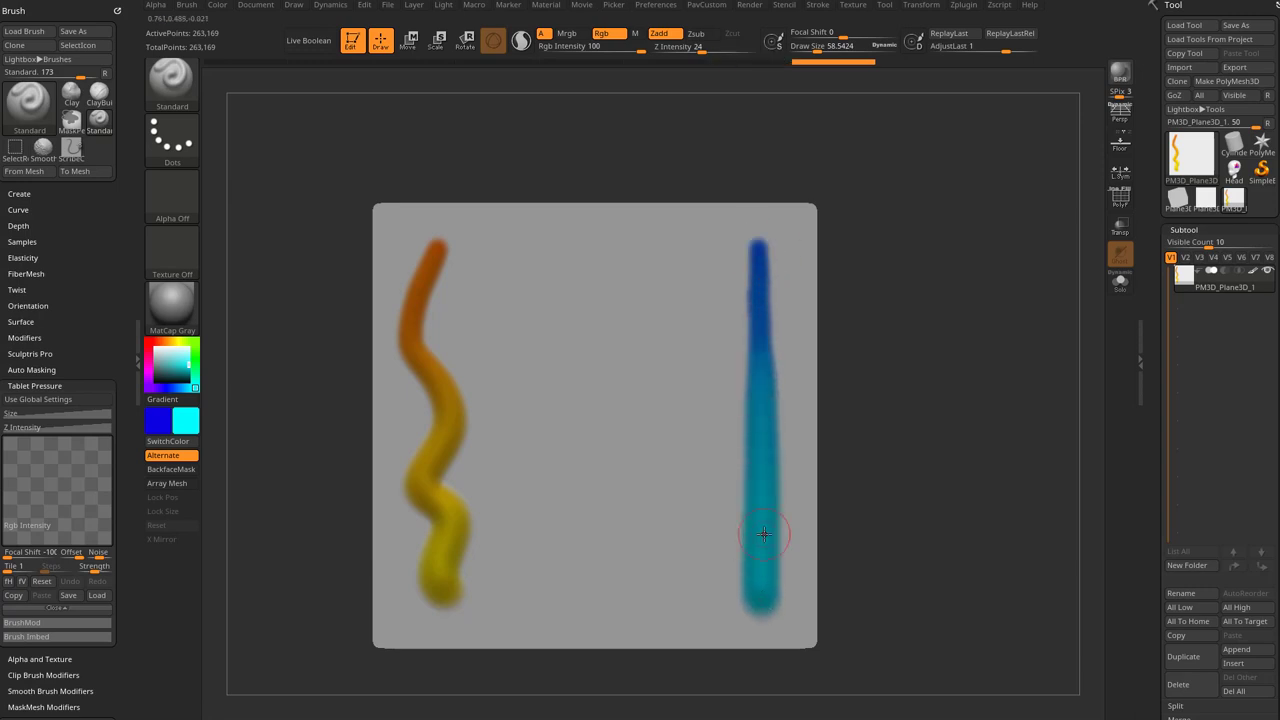
left_click(817, 5)
left_click(850, 140)
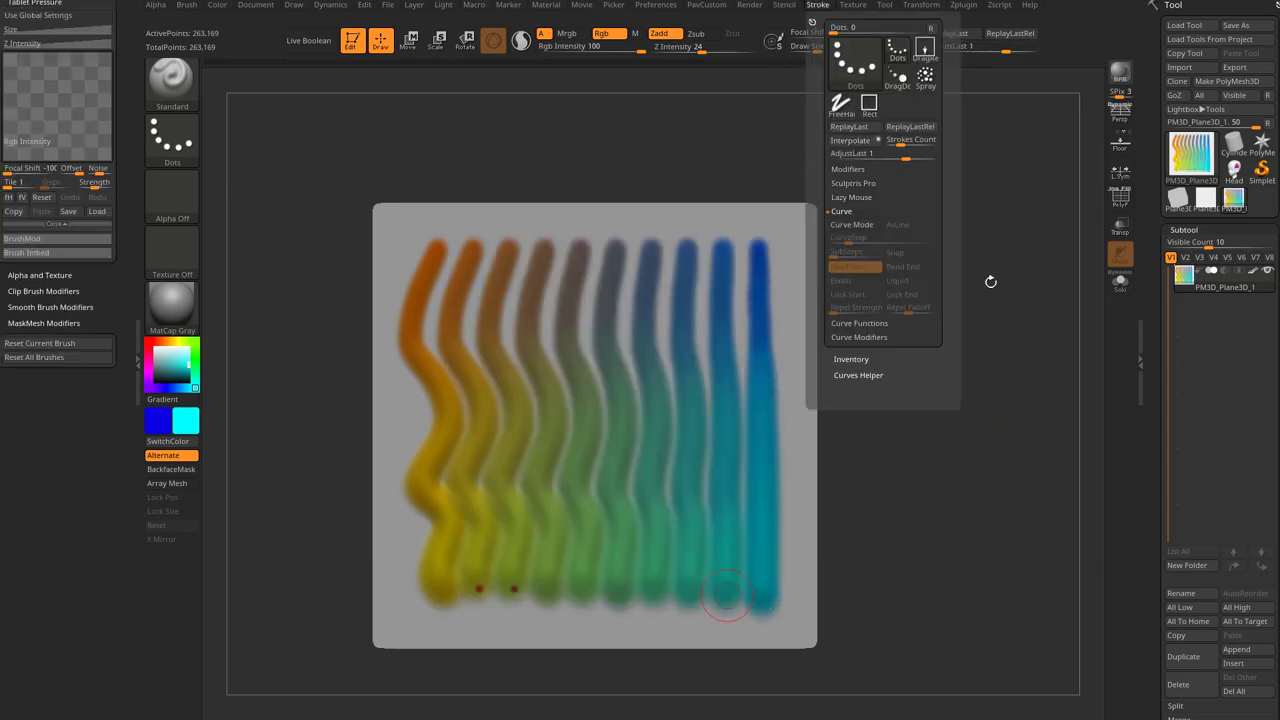